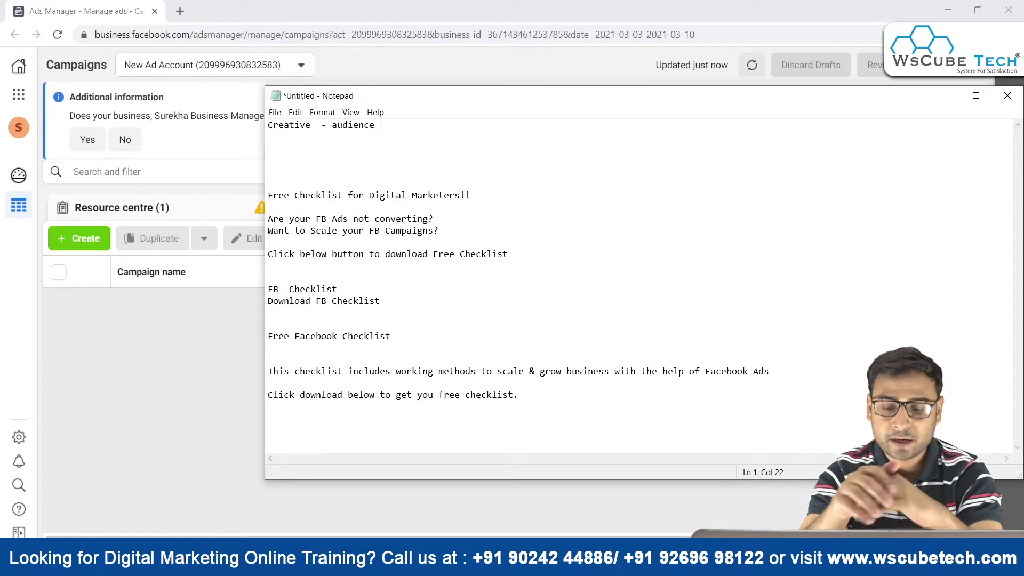
- Add the line "we have a course of Facebook ads" below the "Creative - audience" line in the note
key(shift+Return)
key(shift+Return)
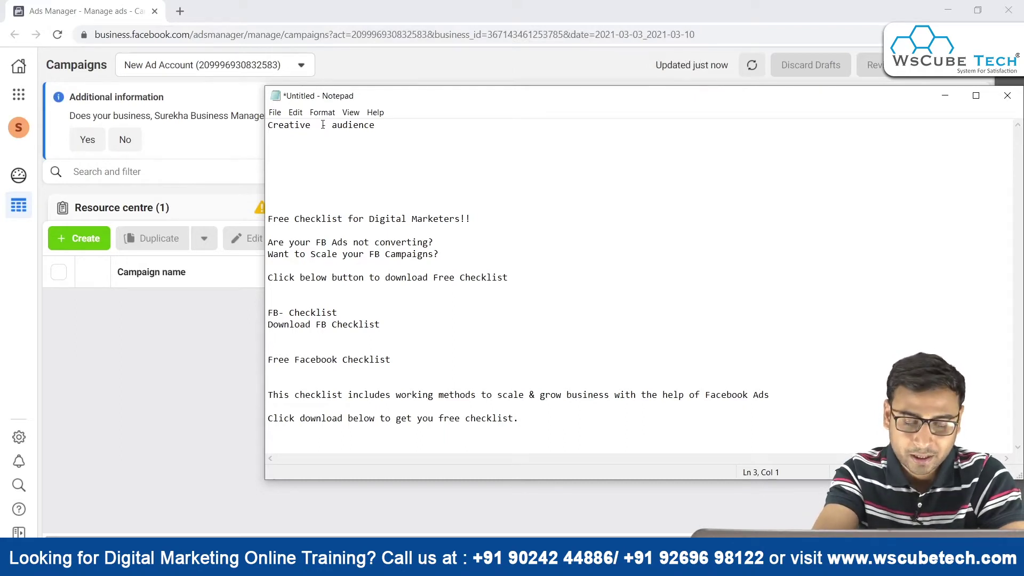
text(we have a course of Faceboko a)
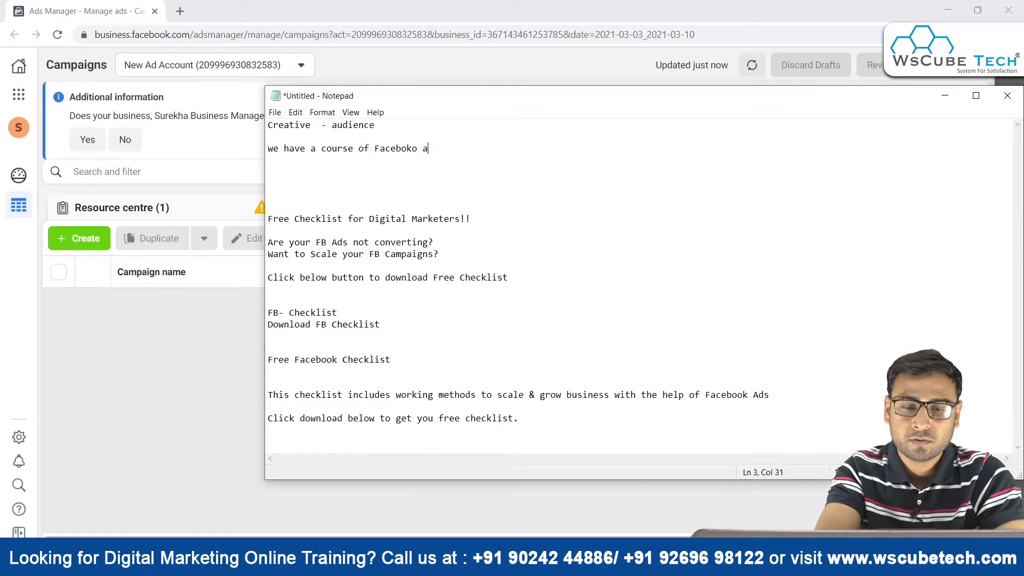
key(BackSpace)
key(BackSpace)
key(BackSpace)
key(BackSpace)
key(BackSpace)
key(BackSpace)
key(BackSpace)
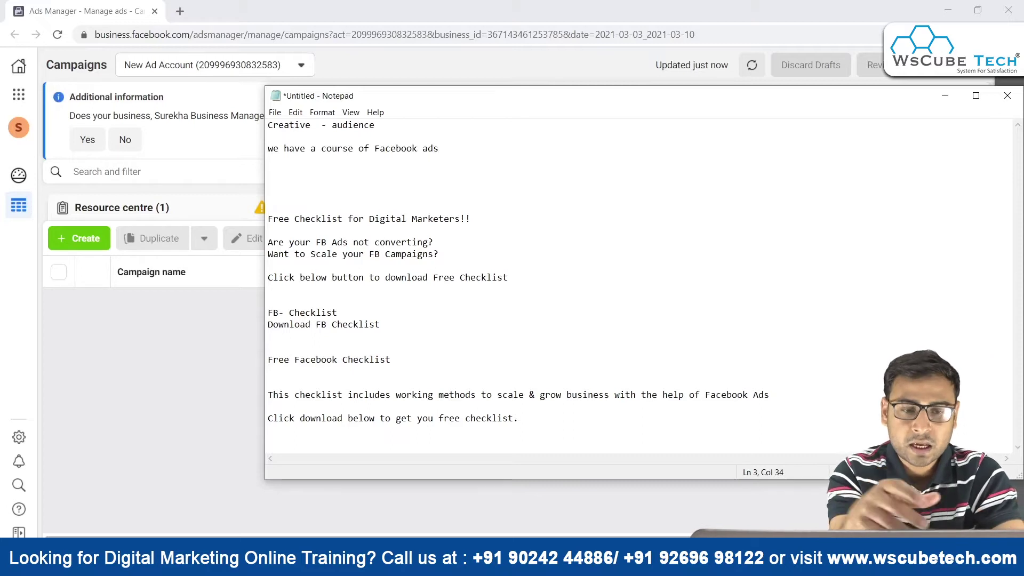
- Clear all text from the note
key(ctrl+a)
key(Delete)
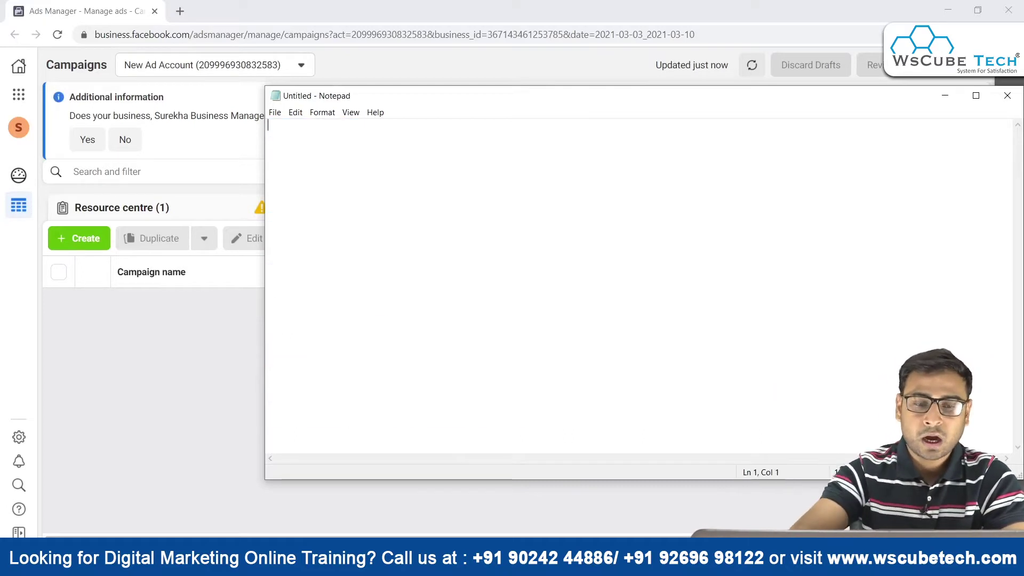
- Switch to Ads Manager and create a new campaign with the Lead Generation objective
click(166, 362)
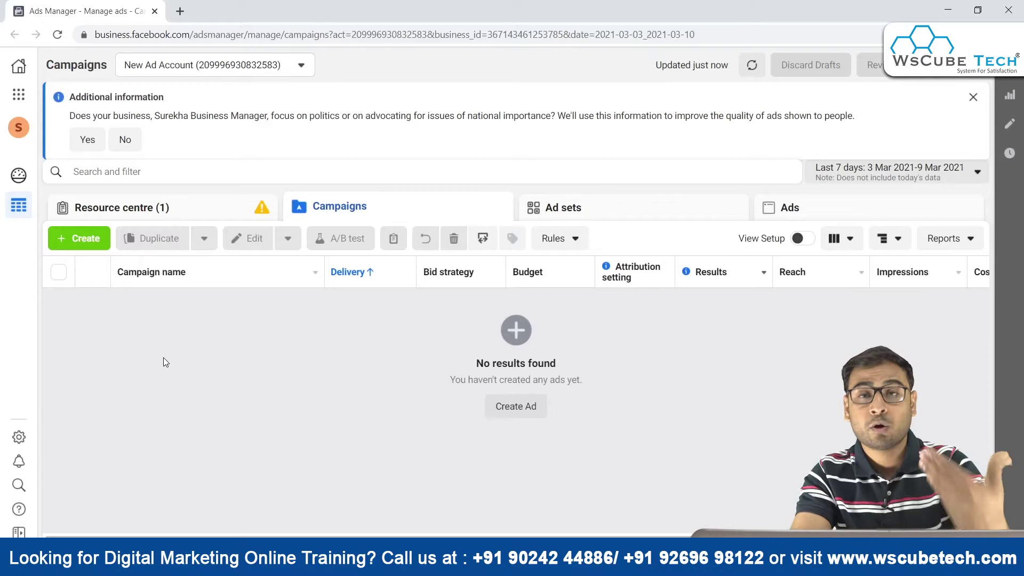
click(80, 236)
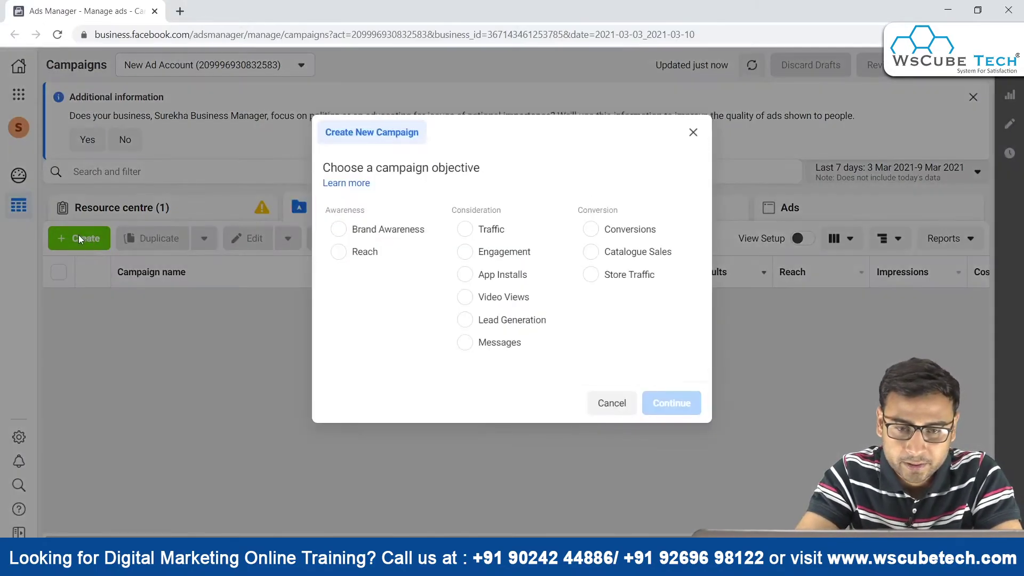
click(465, 320)
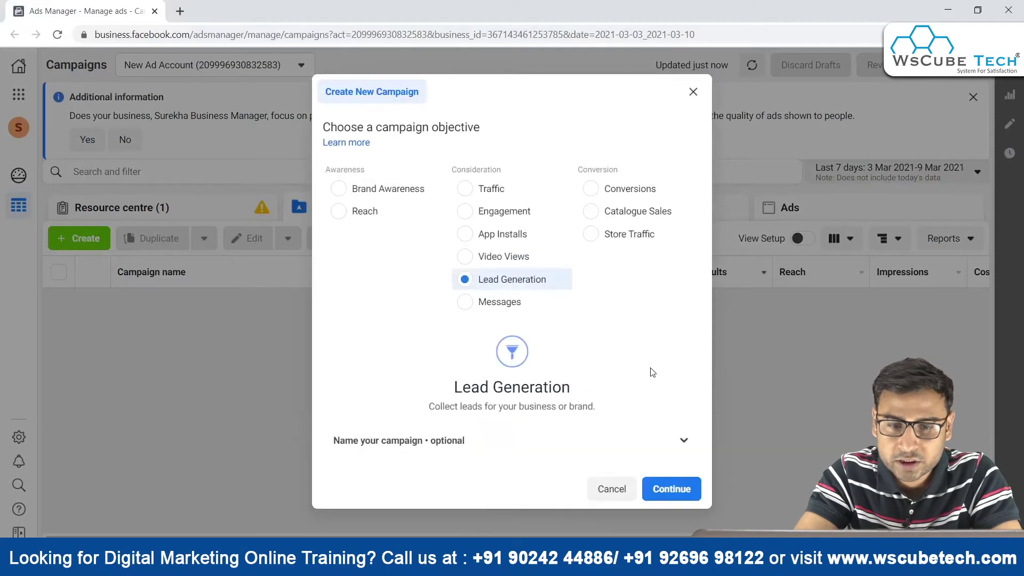
click(659, 483)
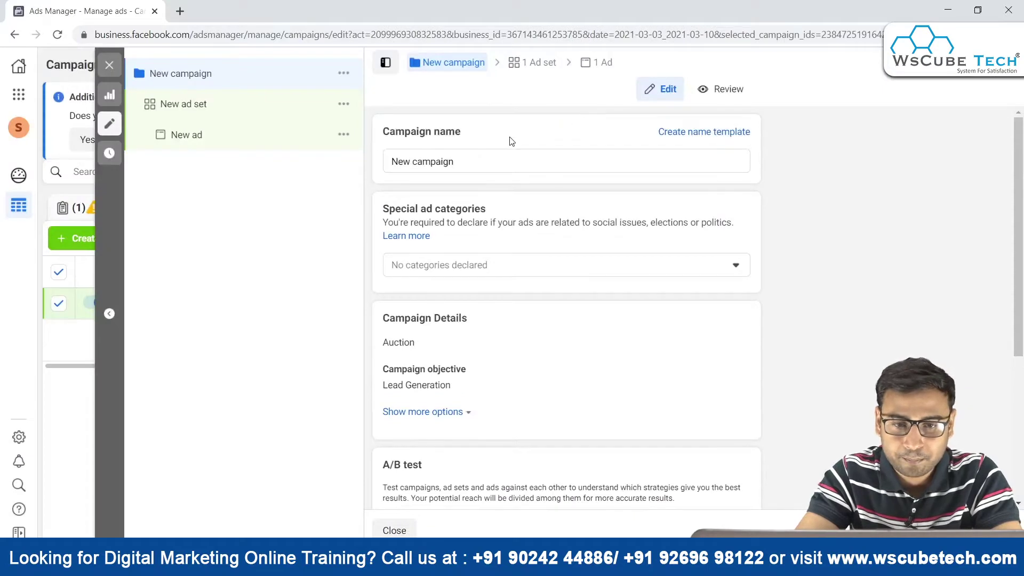
- Rename the new campaign as "Lead Gen - Facebook Ads"
click(491, 158)
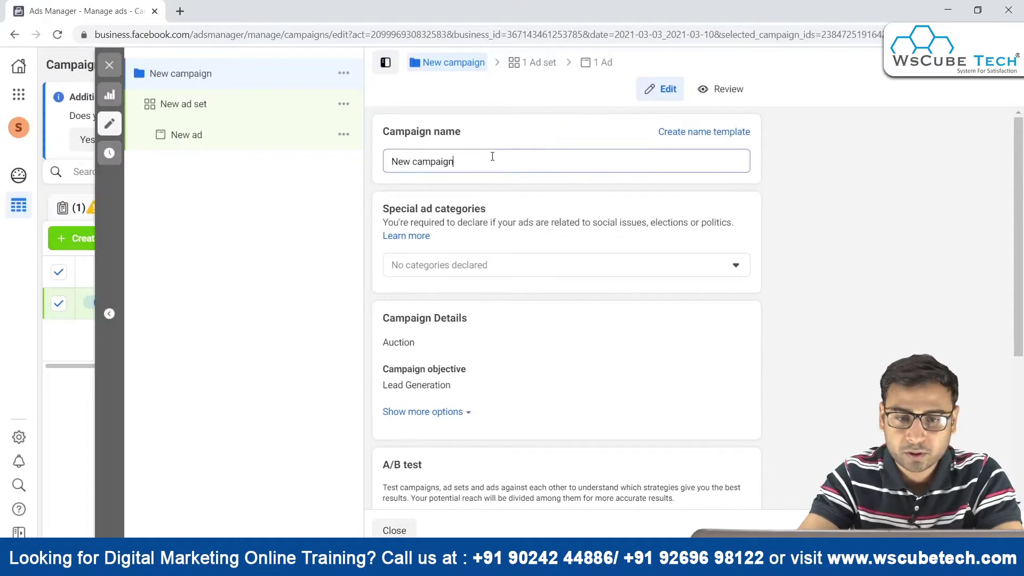
key(ctrl+a)
text(Lead G)
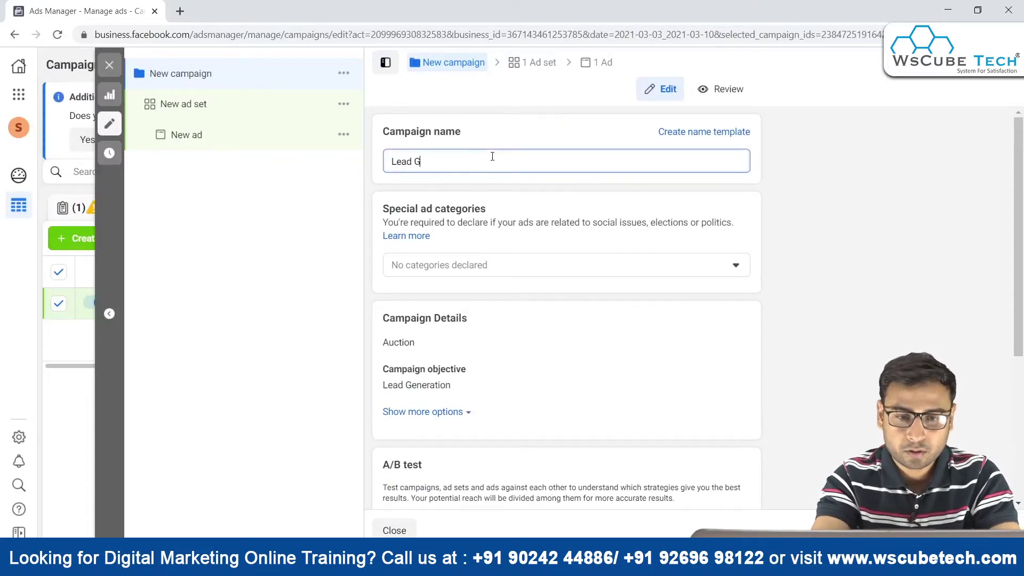
text(en - Facebook ADs)
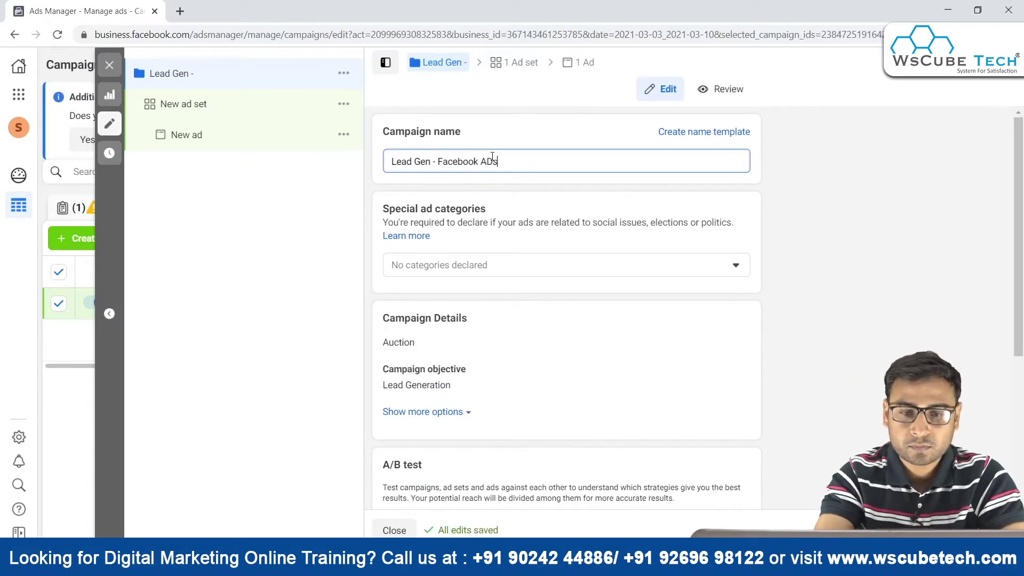
key(BackSpace)
key(BackSpace)
text(ds)
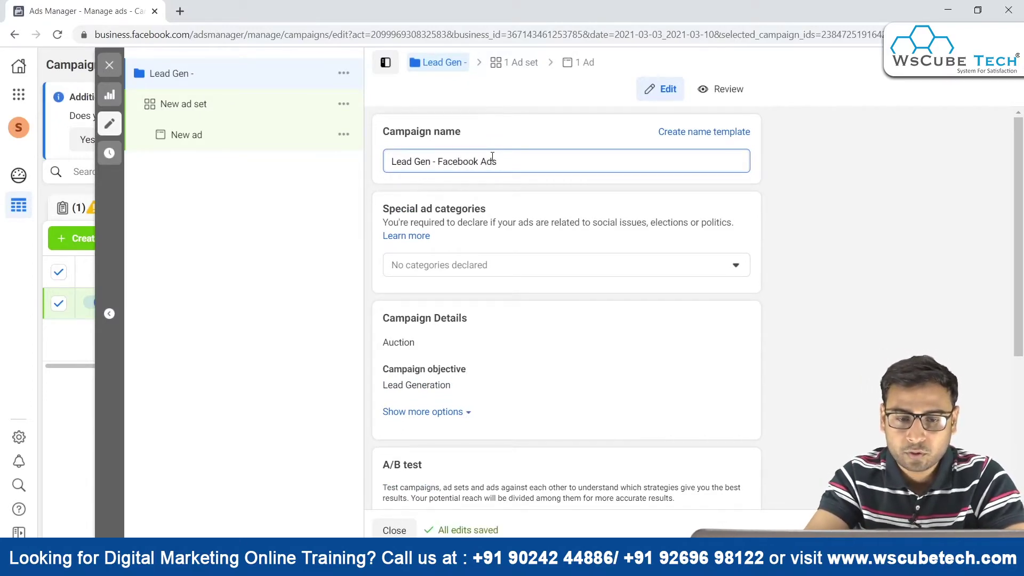
- Go through the remaining campaign settings, including A/B test and campaign budget optimisation, and continue to the ad set
scroll(528, 267, down, 3)
scroll(529, 267, down, 2)
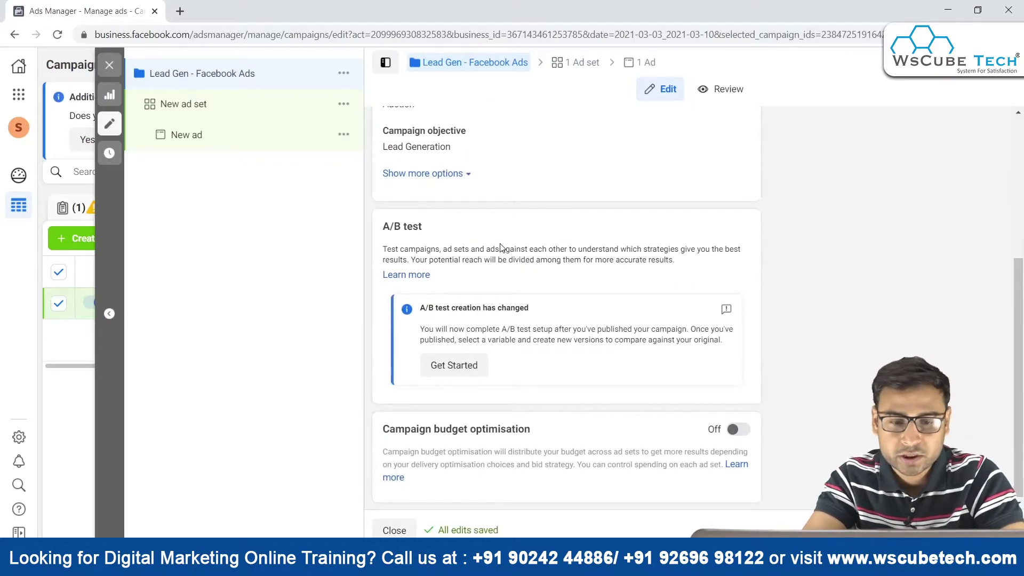
scroll(506, 409, down, 1)
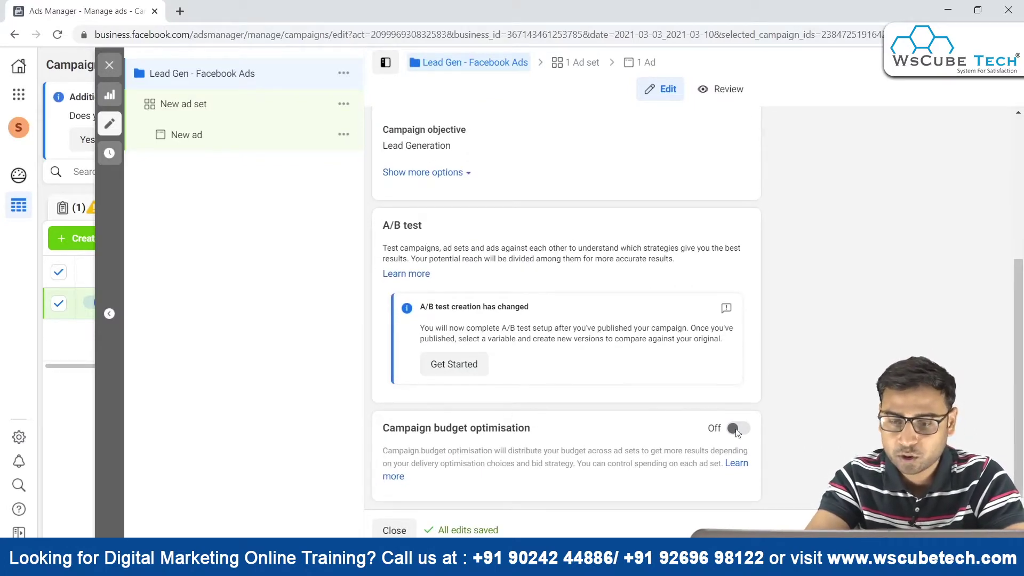
click(1009, 528)
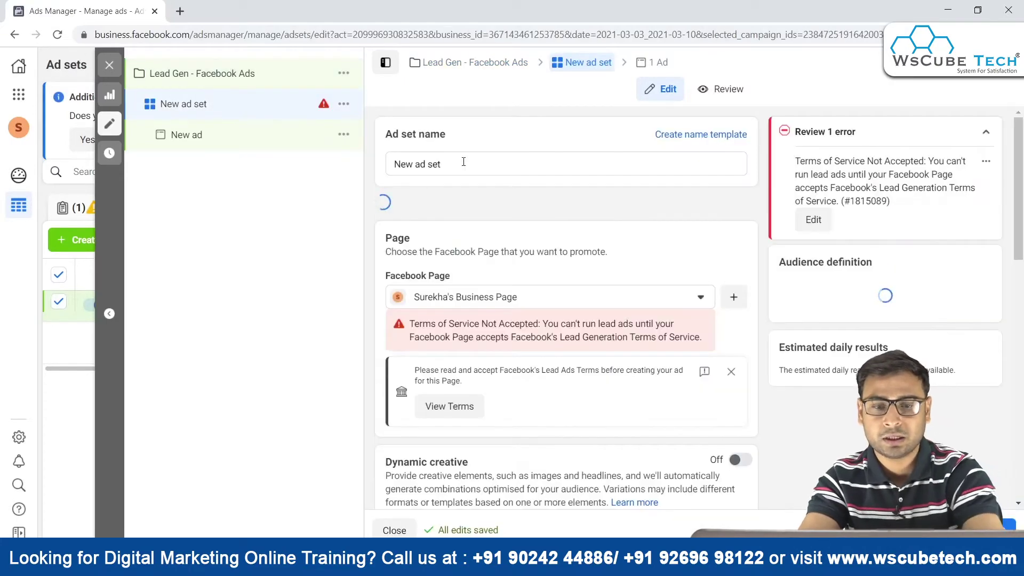
- Rename the ad set as "Cold - Digital Marketing Interest"
triple_click(463, 162)
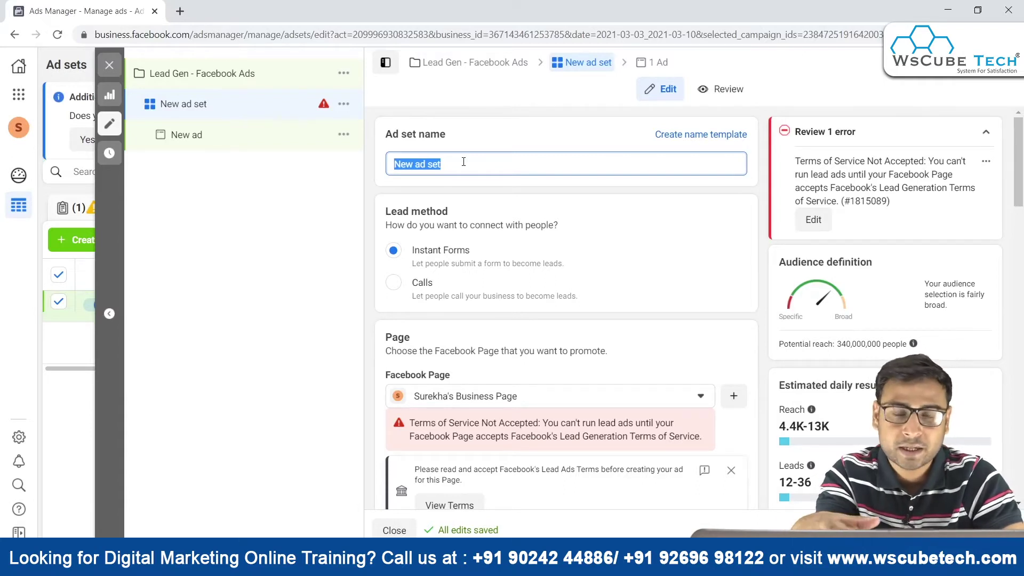
text(Cold)
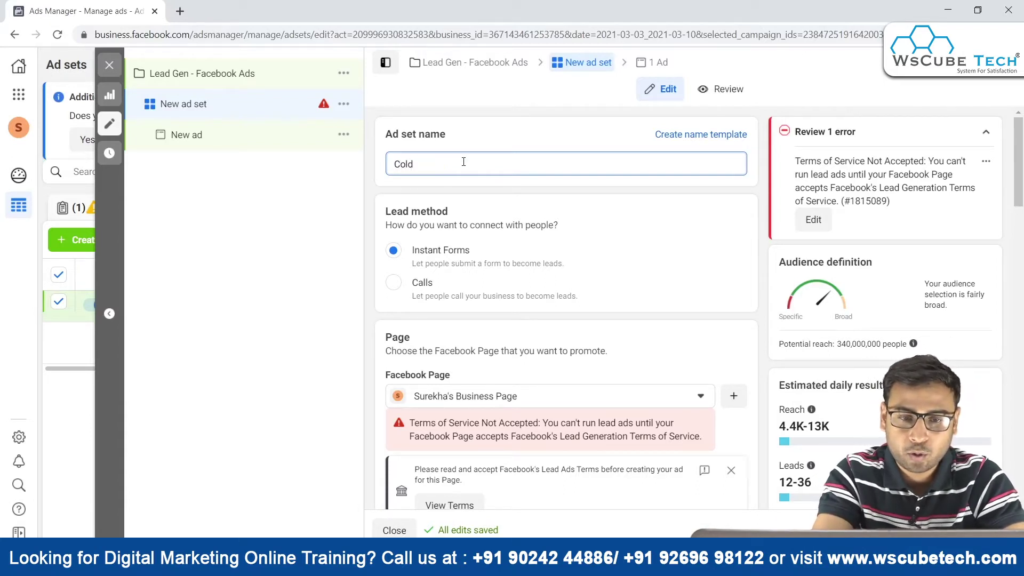
text( - Digital market)
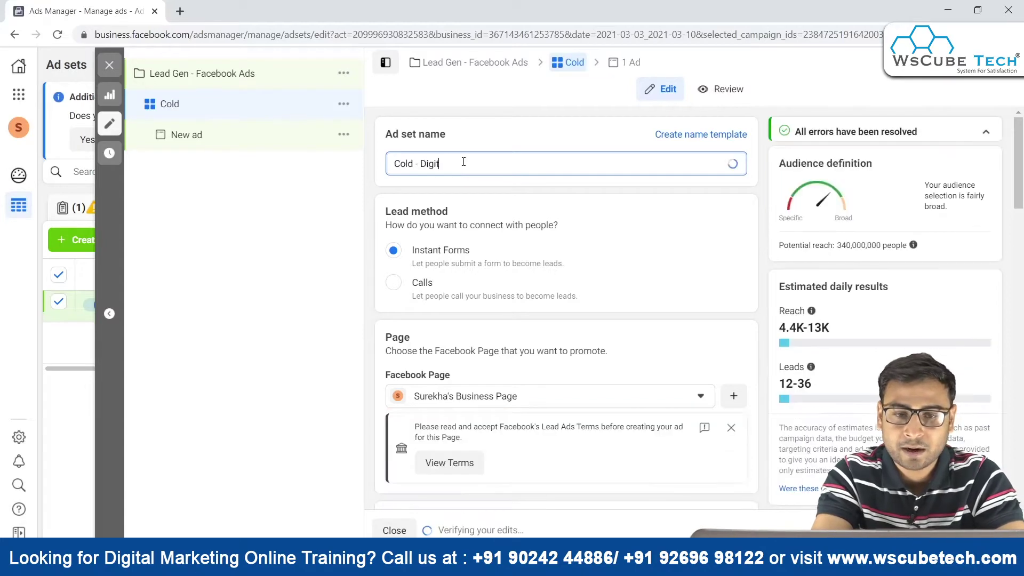
key(BackSpace)
key(BackSpace)
key(BackSpace)
key(BackSpace)
key(BackSpace)
key(BackSpace)
key(BackSpace)
key(BackSpace)
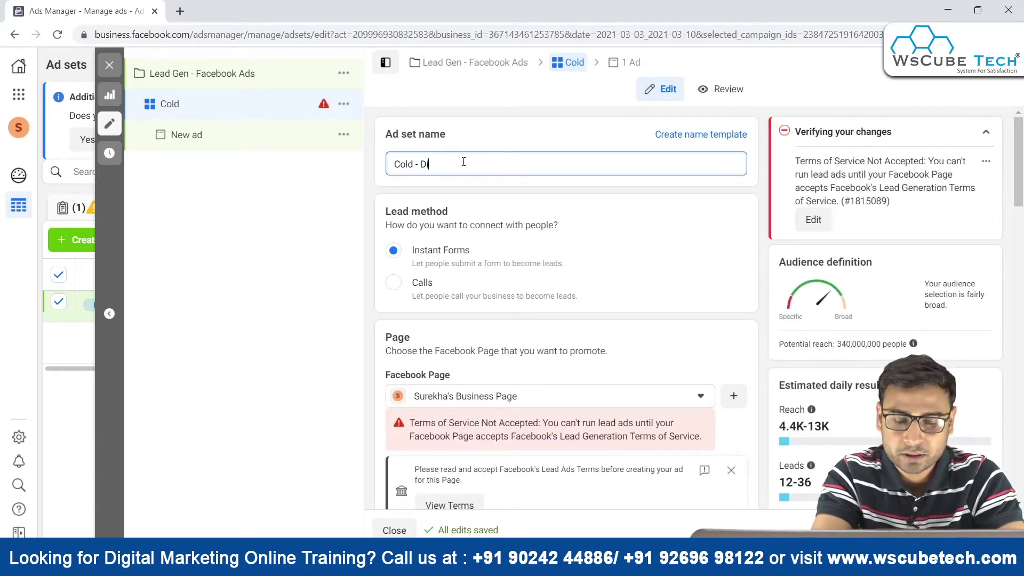
text(igital Marketing Interest)
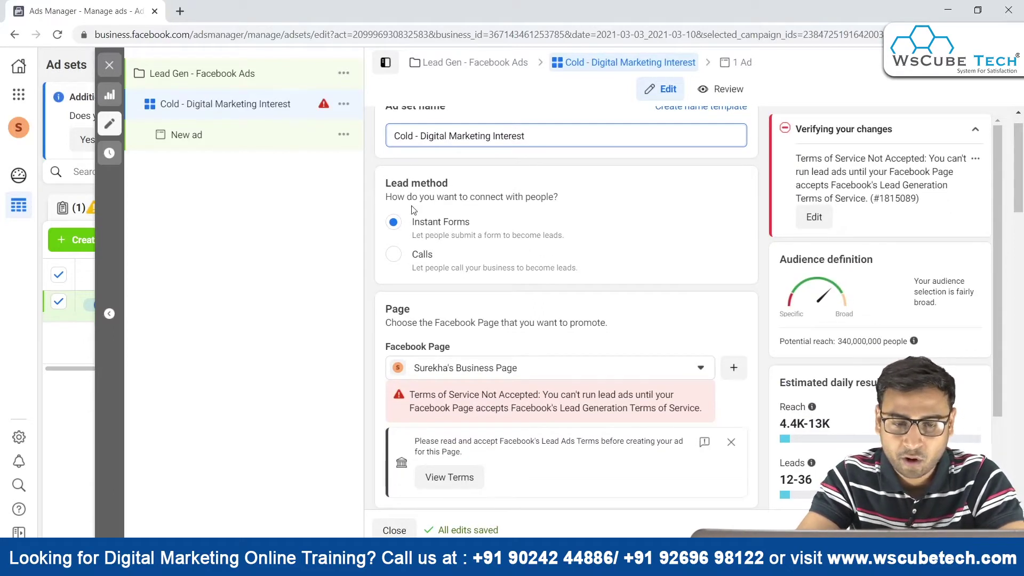
- Open Facebook's Lead Ads Terms for the selected business page and agree to them
scroll(448, 236, down, 2)
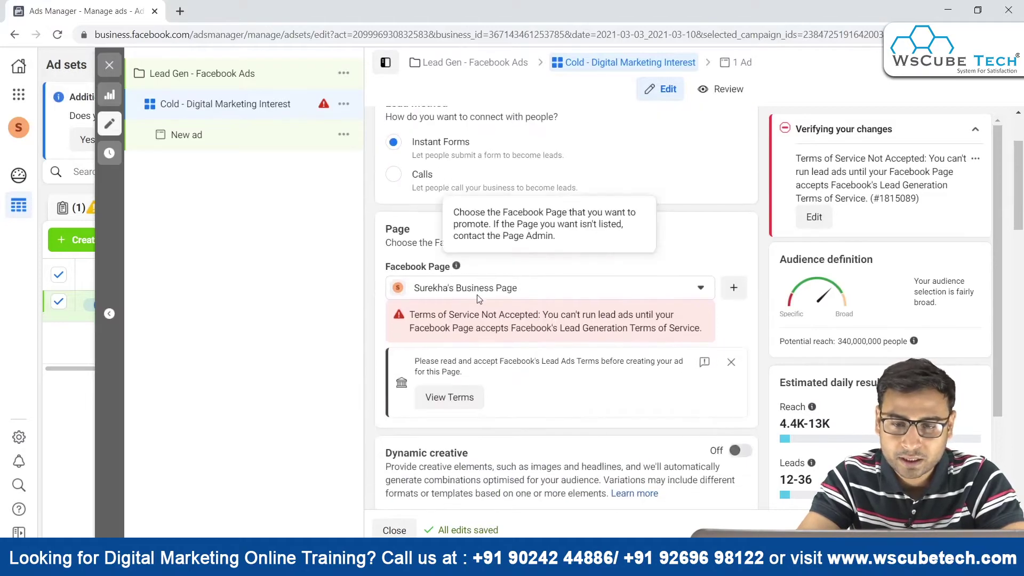
click(475, 397)
scroll(476, 395, down, 1)
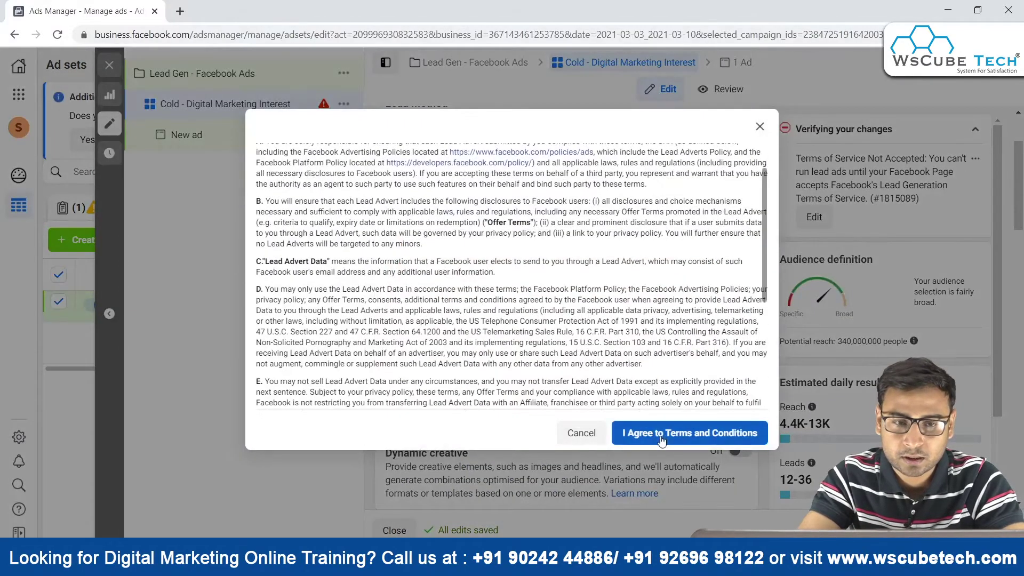
click(662, 443)
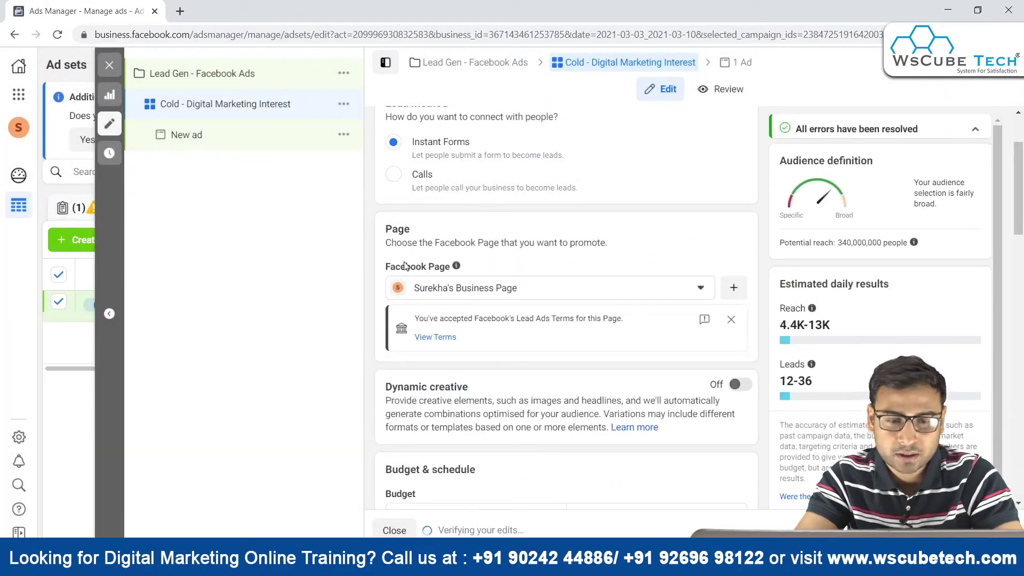
- Add the "Digital marketing" interest to the detailed targeting of the ad set's audience
scroll(405, 265, down, 3)
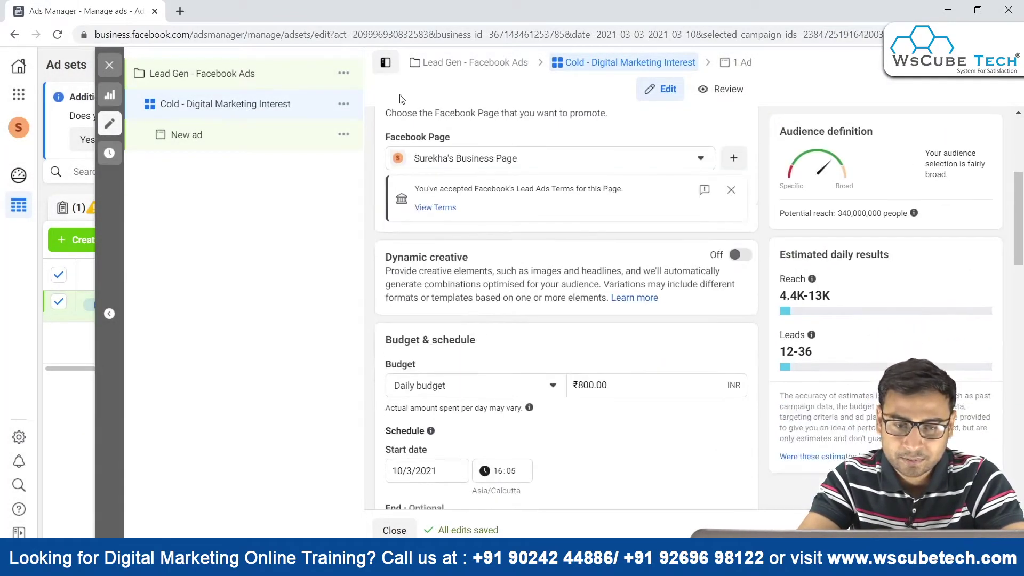
scroll(491, 332, down, 2)
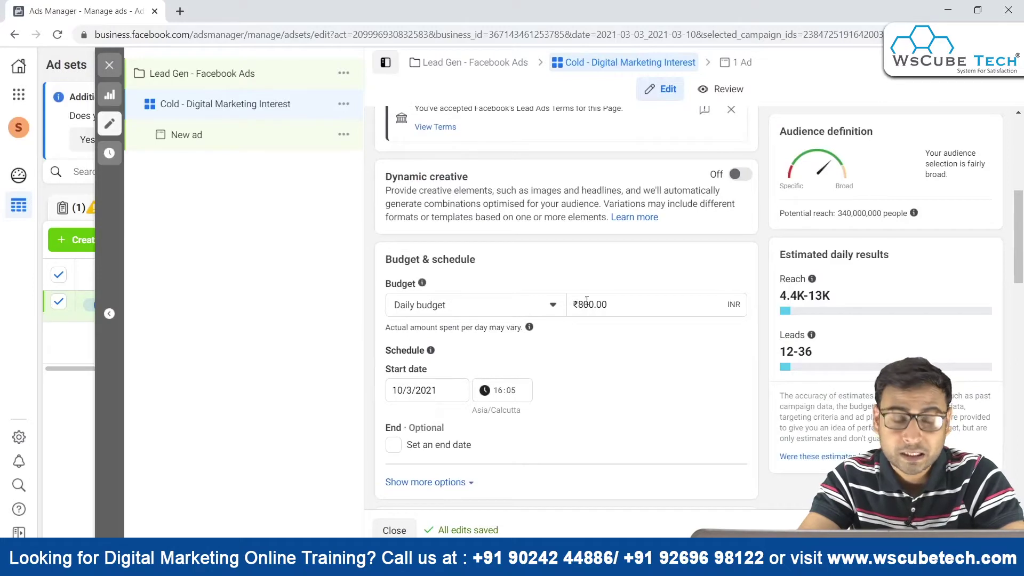
mouse_move(629, 360)
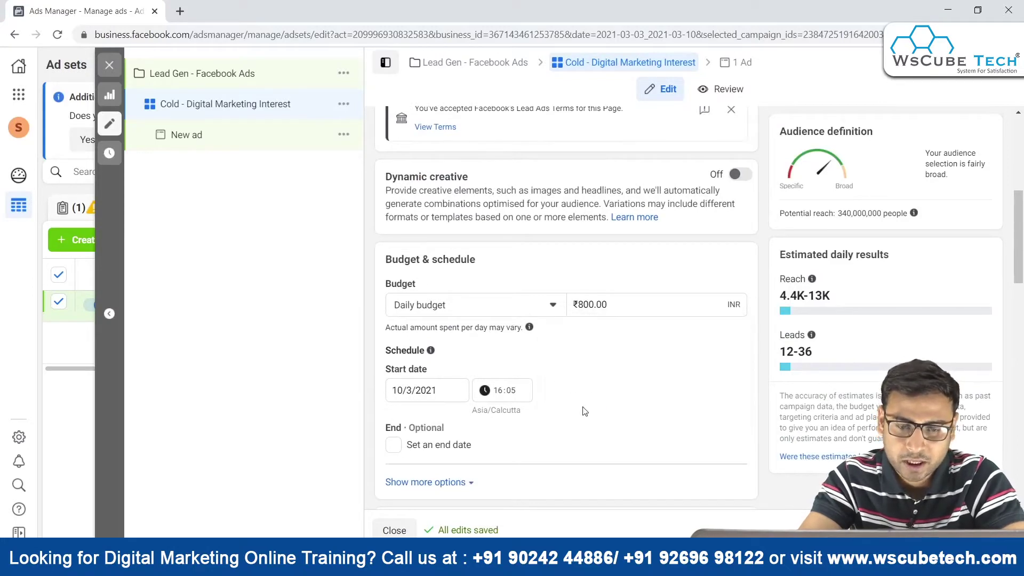
scroll(583, 407, down, 5)
scroll(583, 407, down, 2)
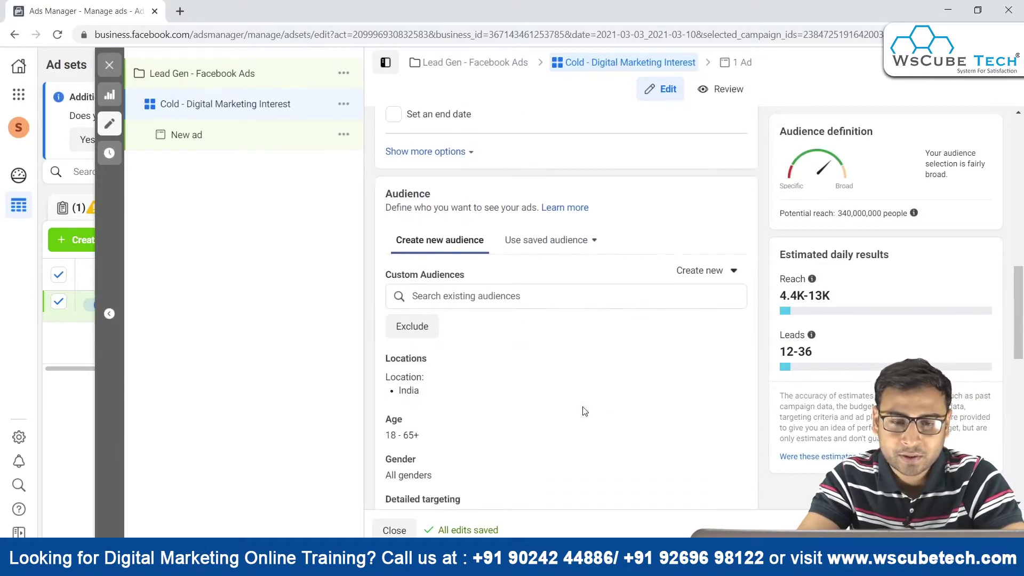
scroll(585, 411, down, 3)
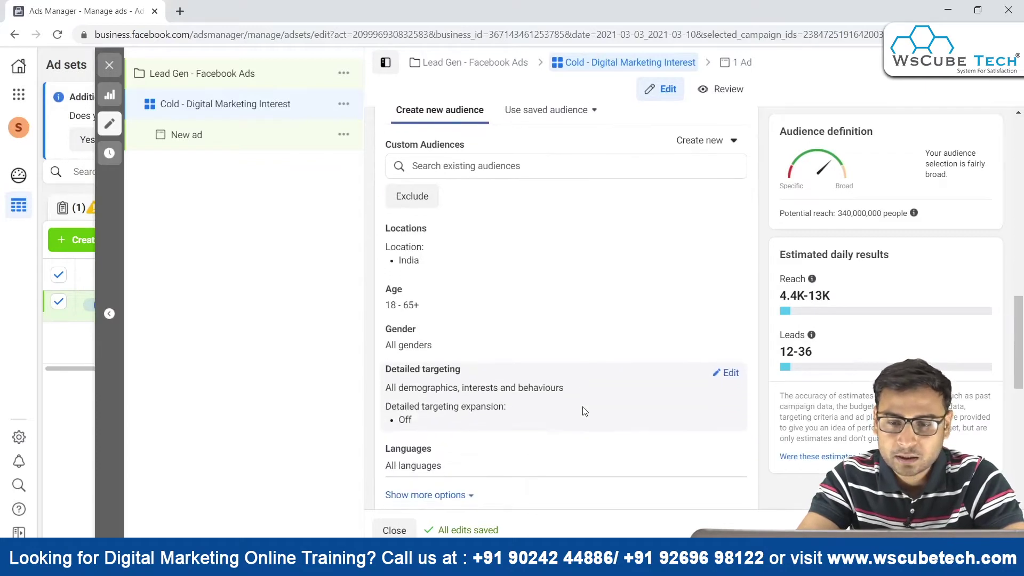
click(730, 374)
click(512, 404)
text(Dih)
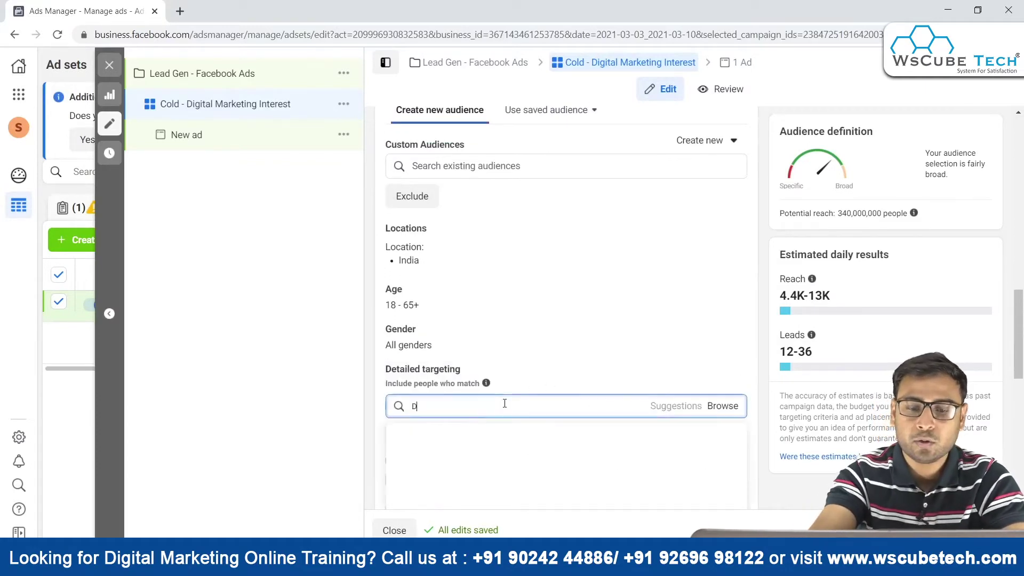
key(BackSpace)
text(gital Marketing)
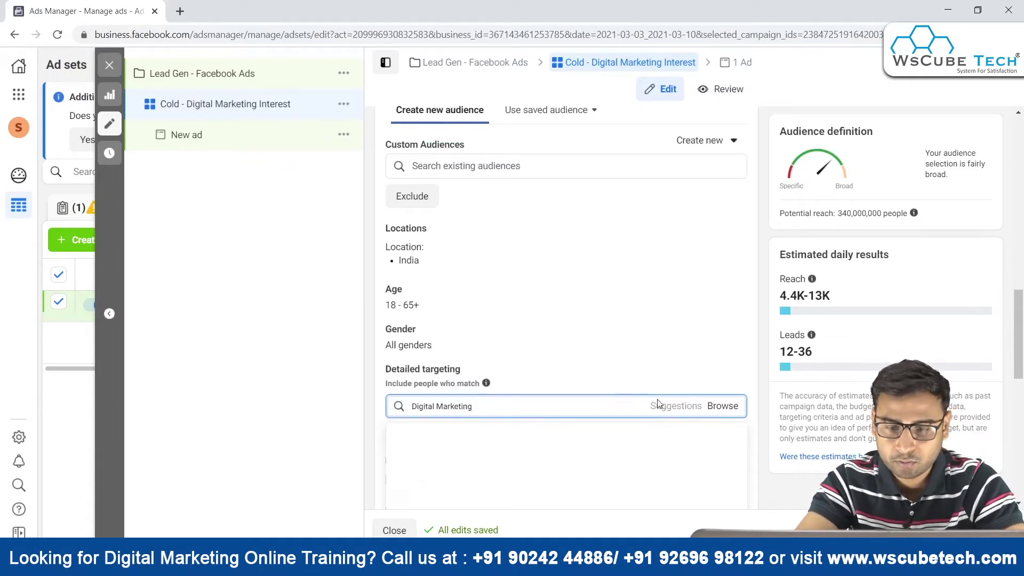
click(723, 406)
text(Di)
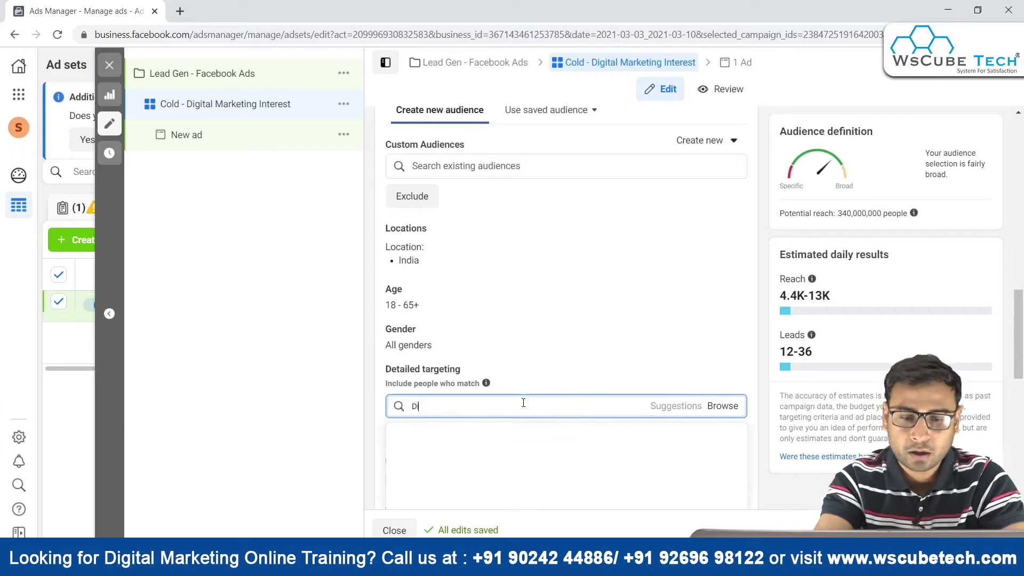
text(gital Marketing)
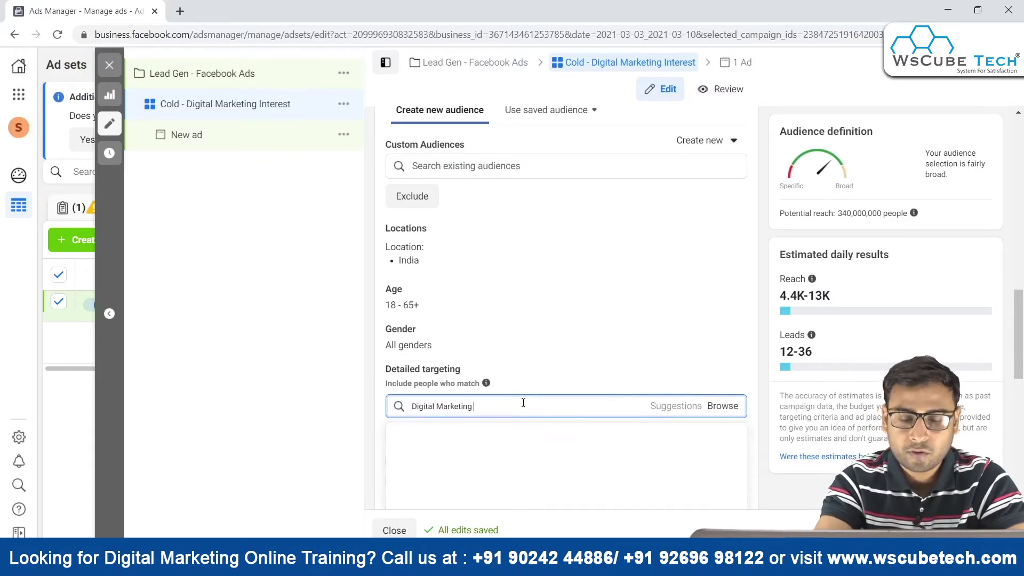
scroll(561, 307, down, 1)
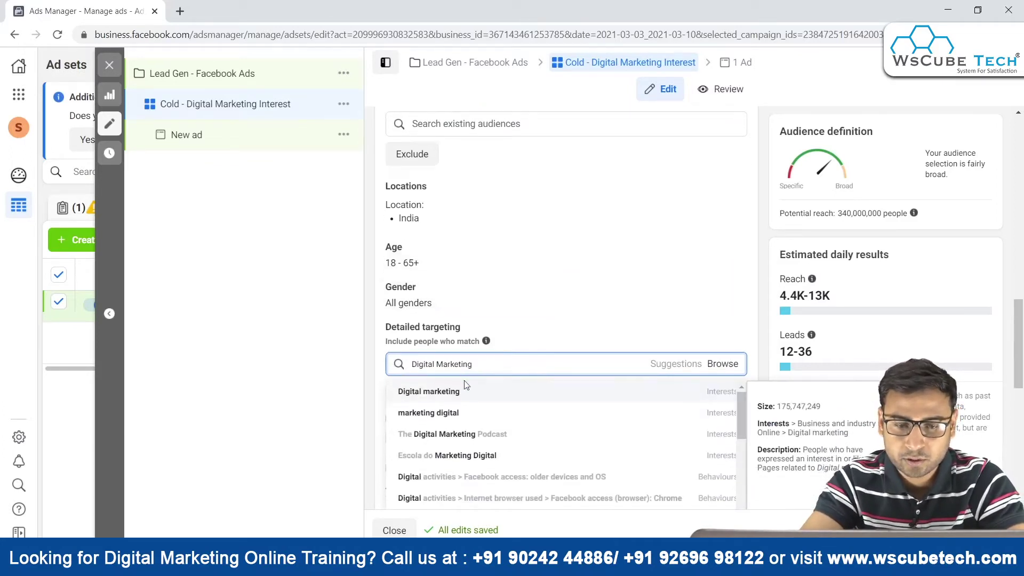
key(Return)
- Go through the rest of the ad set settings and continue to the new ad
scroll(561, 315, down, 2)
drag(794, 396, 800, 491)
click(800, 491)
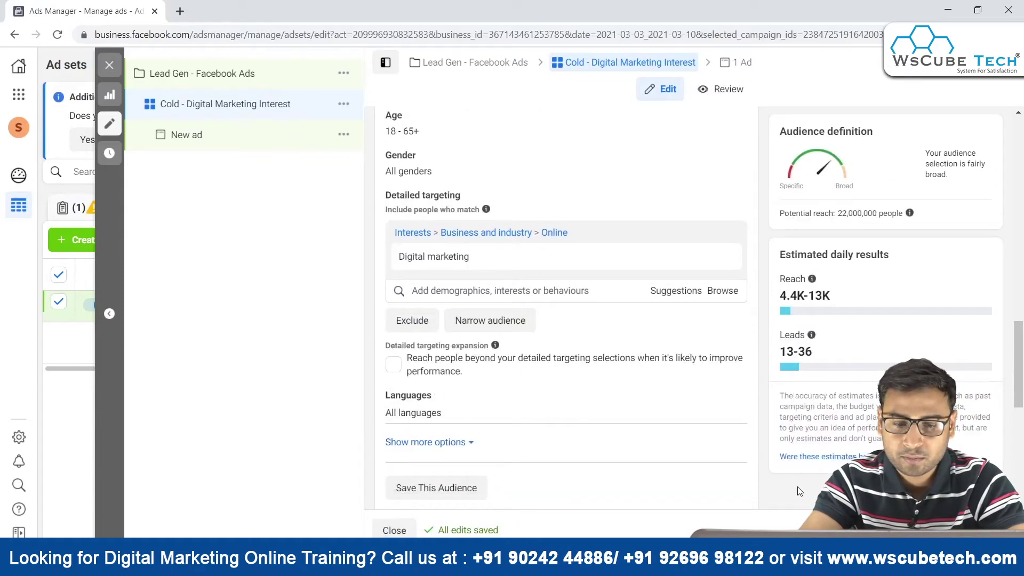
scroll(801, 491, down, 6)
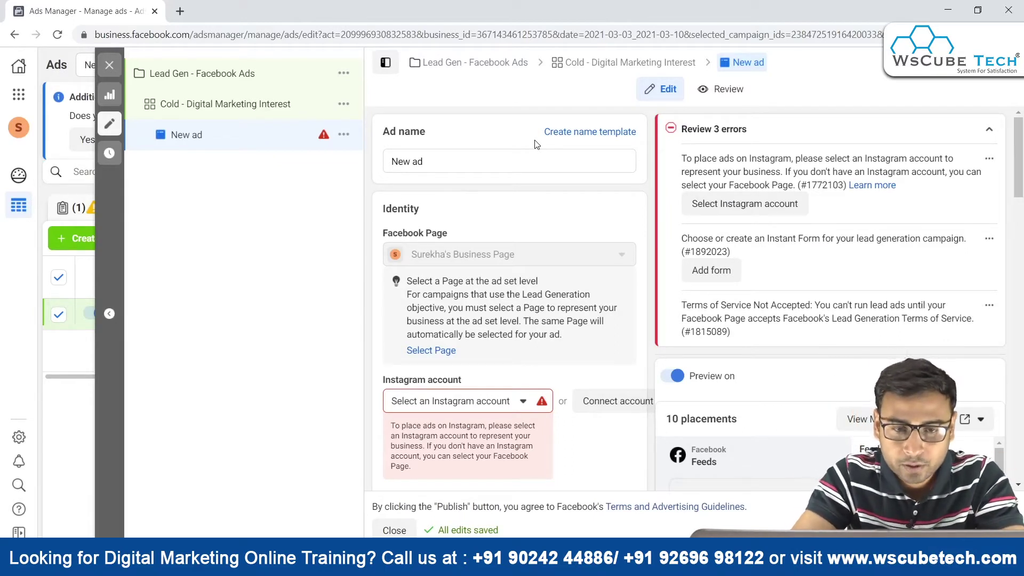
- Rename the new ad as "Ad 1"
triple_click(450, 157)
key(BackSpace)
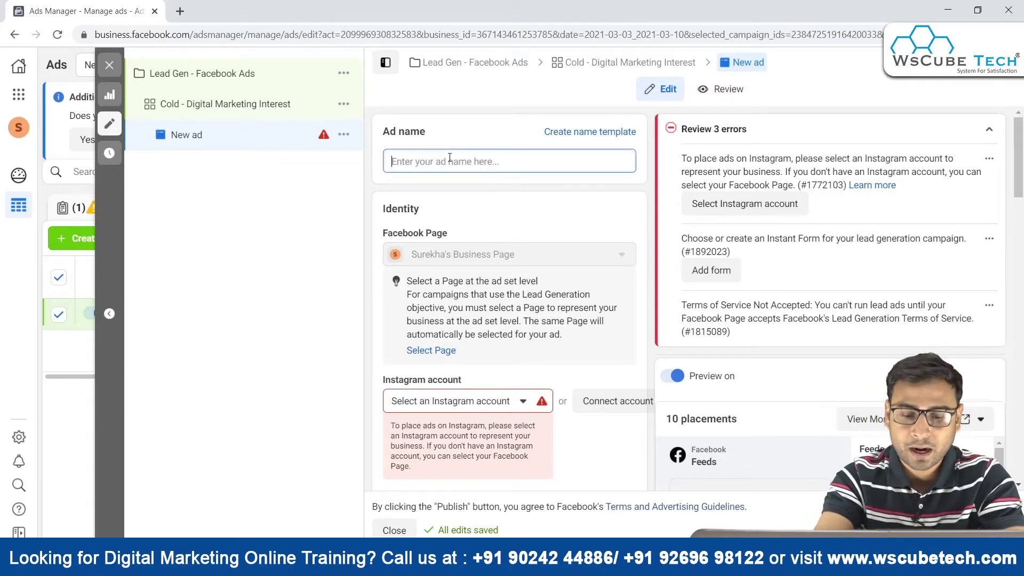
text(Ad 2)
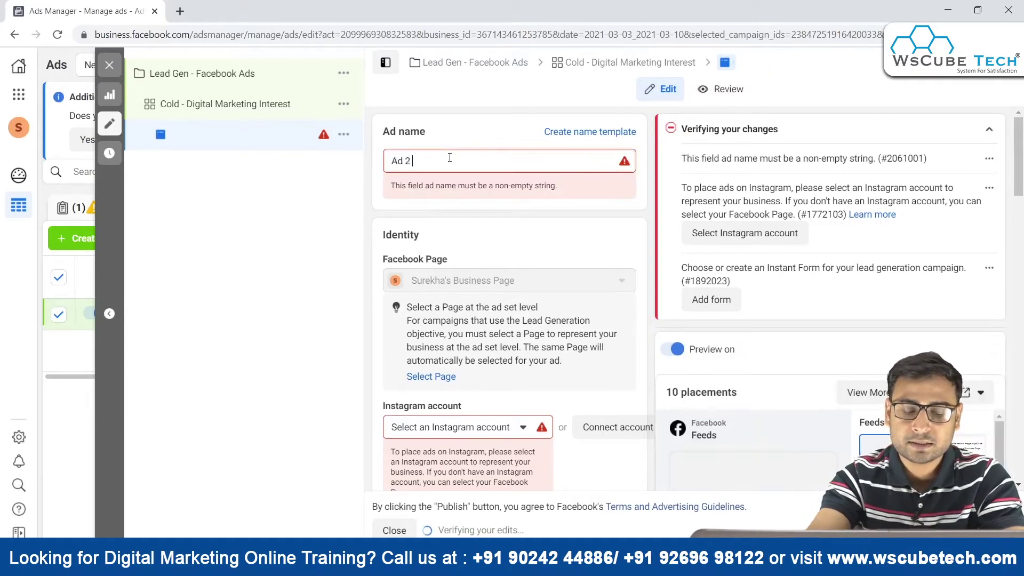
key(BackSpace)
text(1)
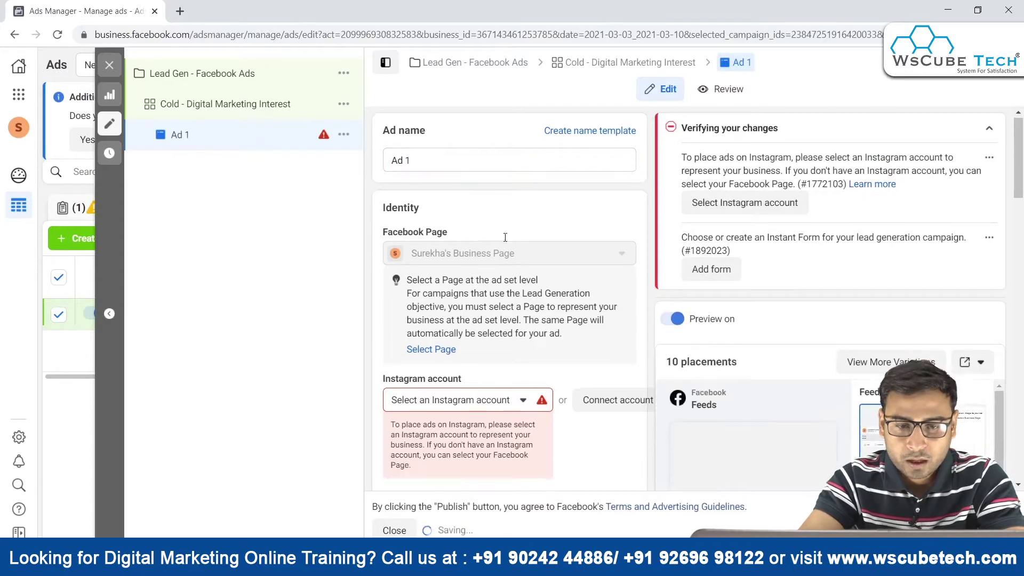
- Set the ad's Instagram account to use the selected Page
scroll(506, 242, down, 2)
scroll(525, 382, down, 1)
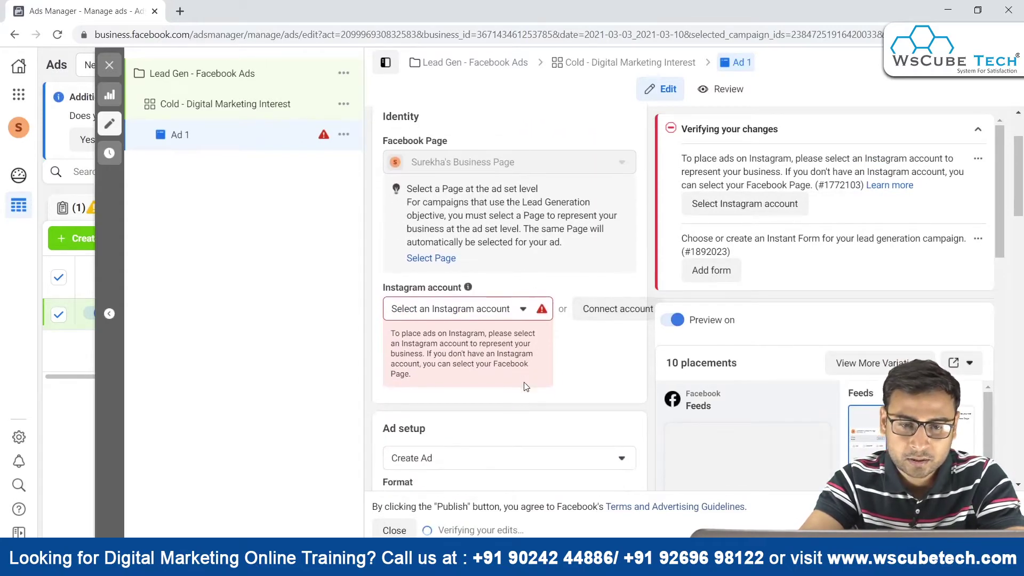
click(482, 316)
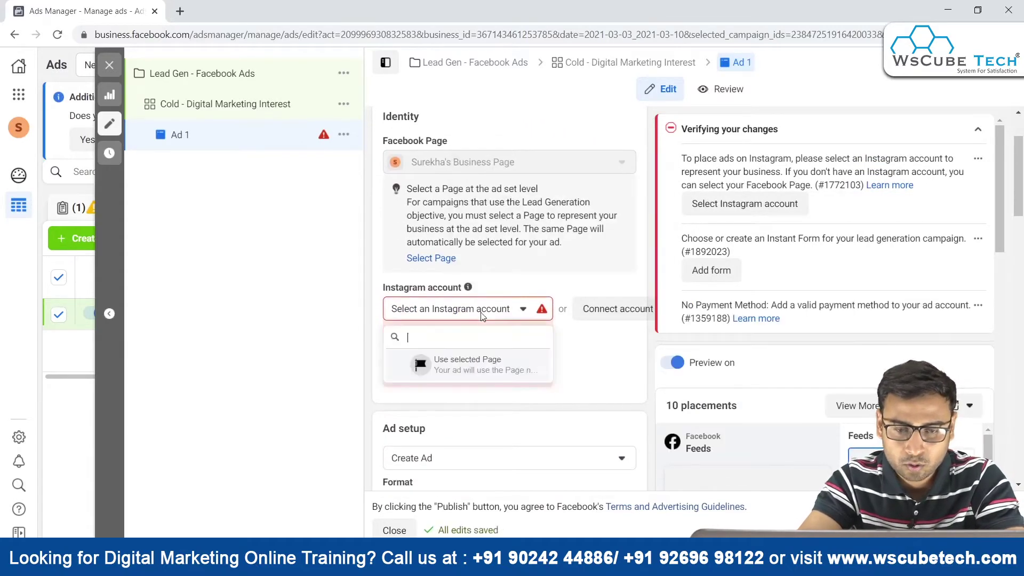
click(478, 361)
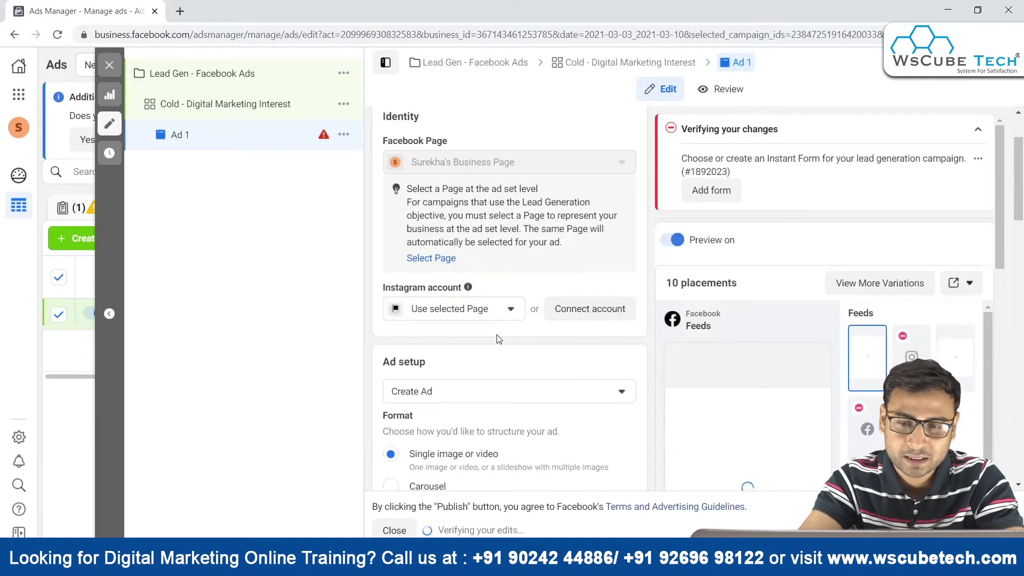
- Start adding an image to the single image or video ad creative and set the image source to stock photos
scroll(526, 371, down, 2)
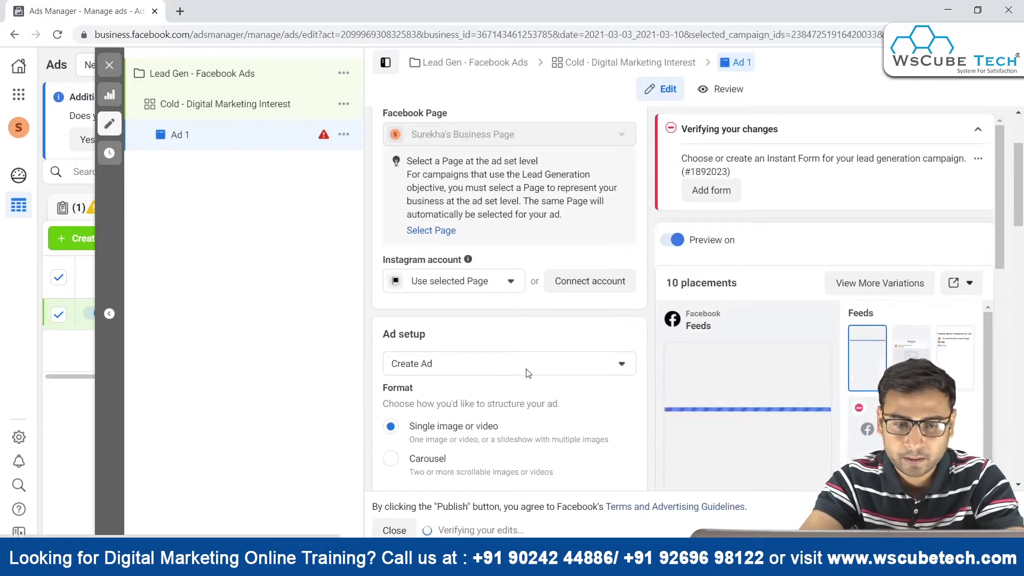
scroll(524, 369, down, 2)
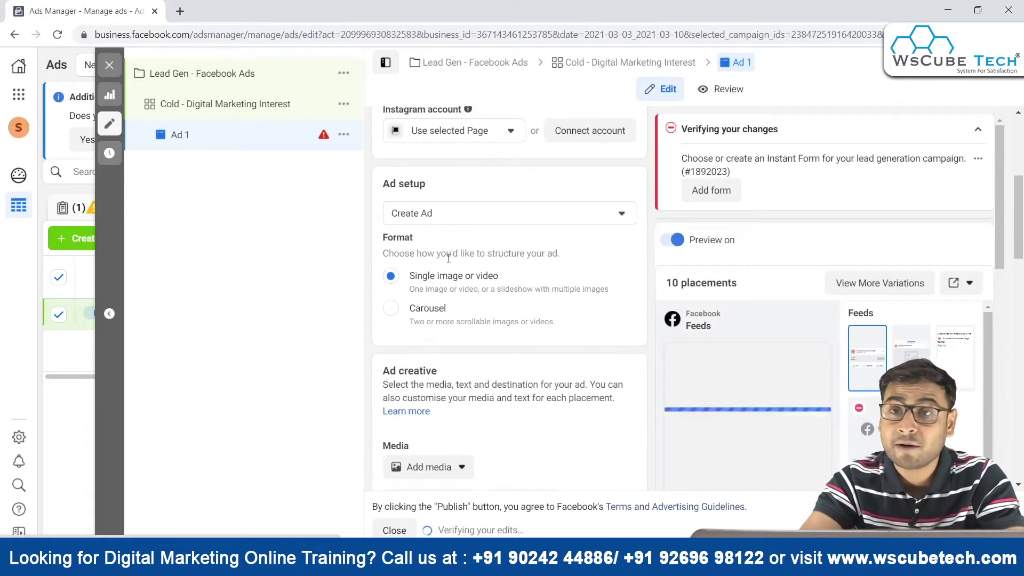
scroll(432, 270, down, 1)
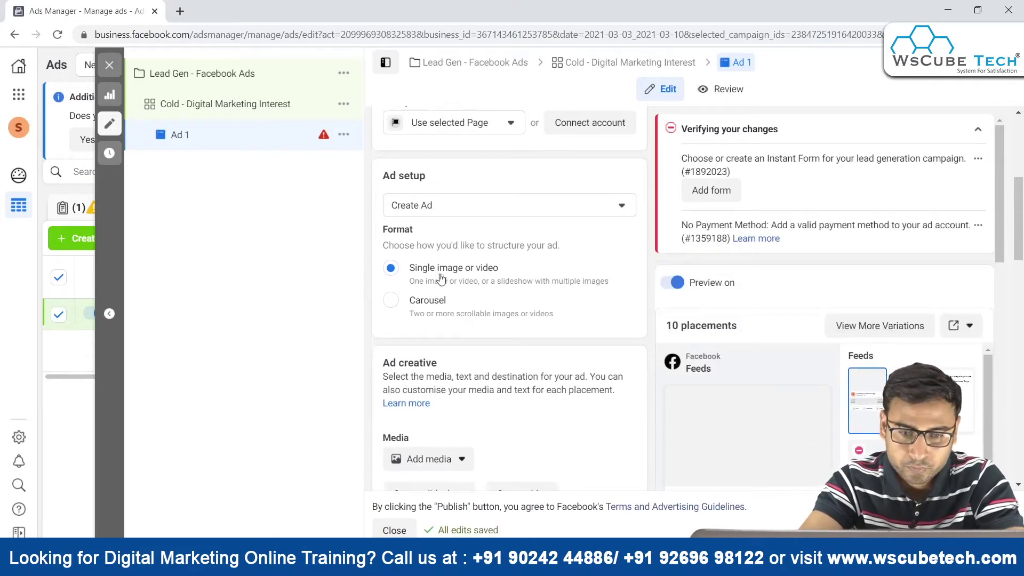
click(437, 418)
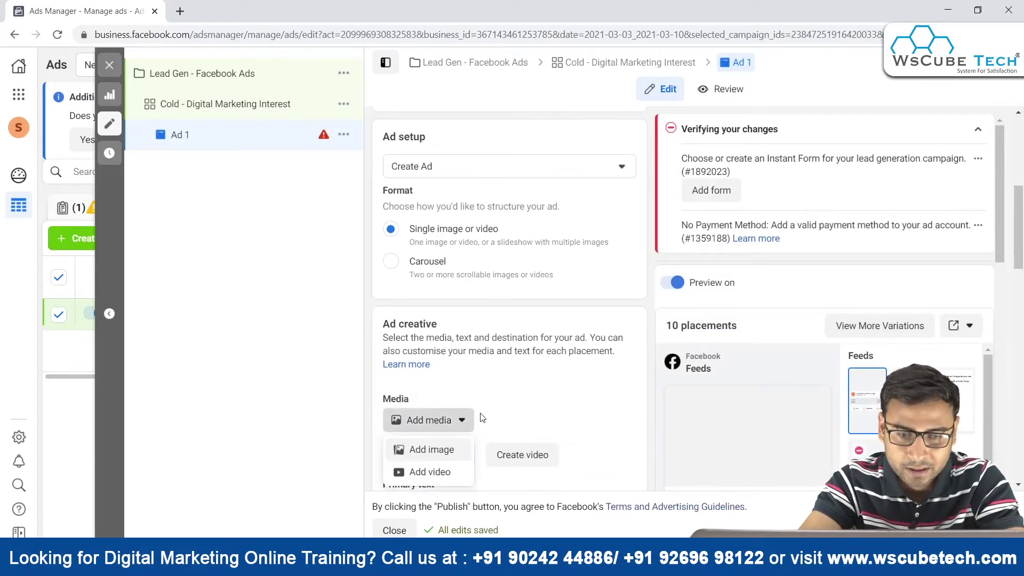
click(440, 453)
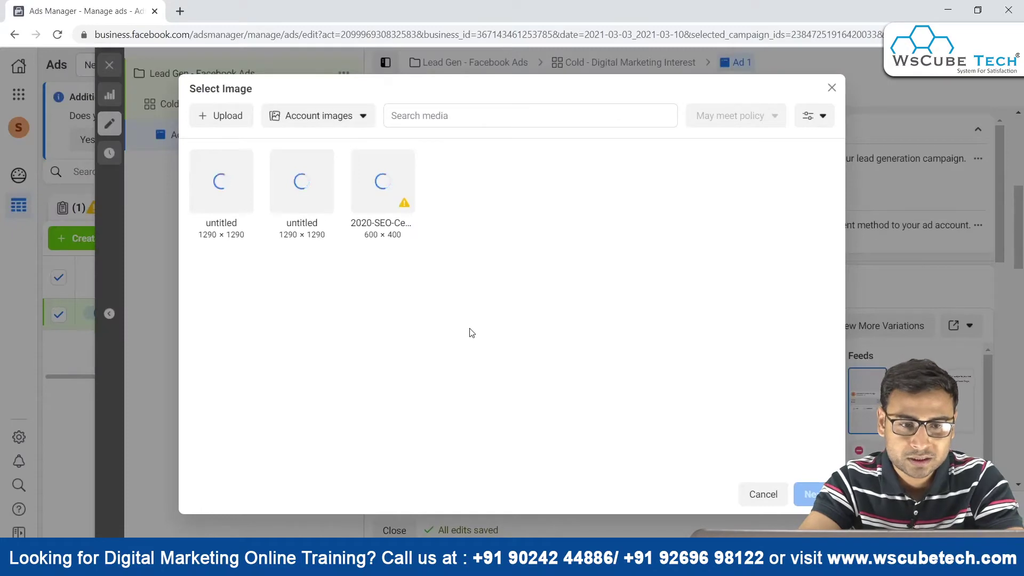
click(222, 115)
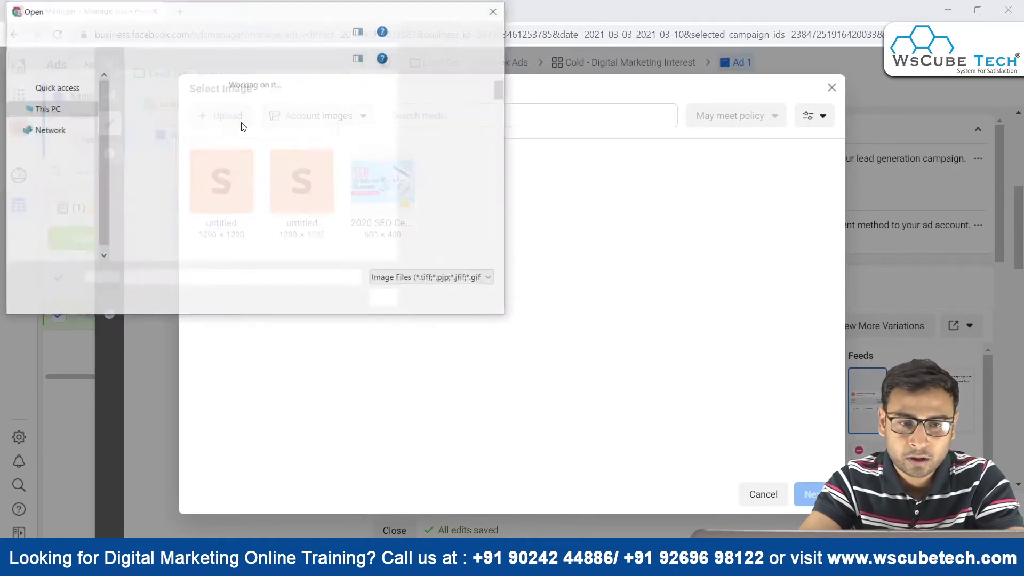
click(488, 298)
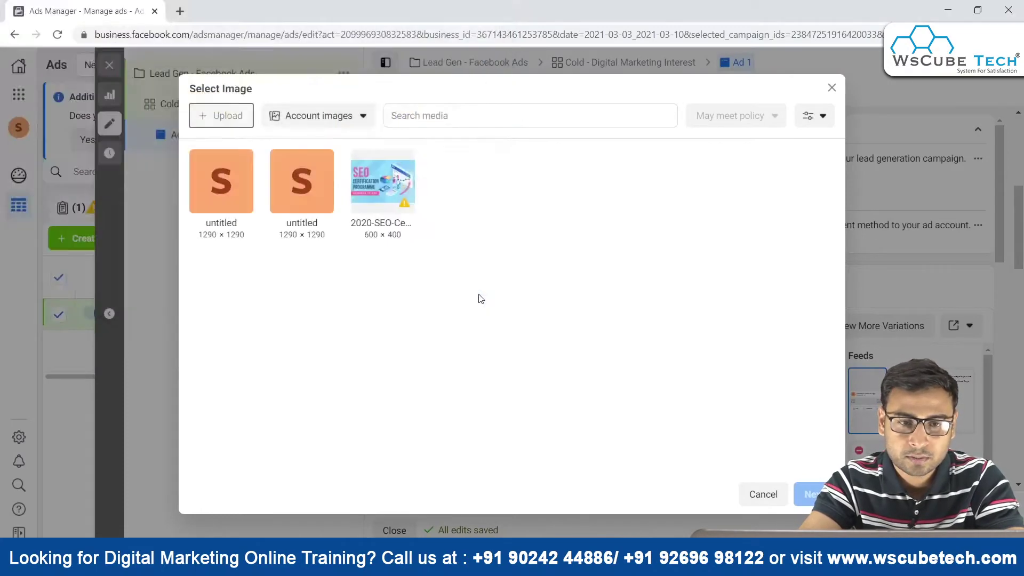
click(338, 119)
click(317, 236)
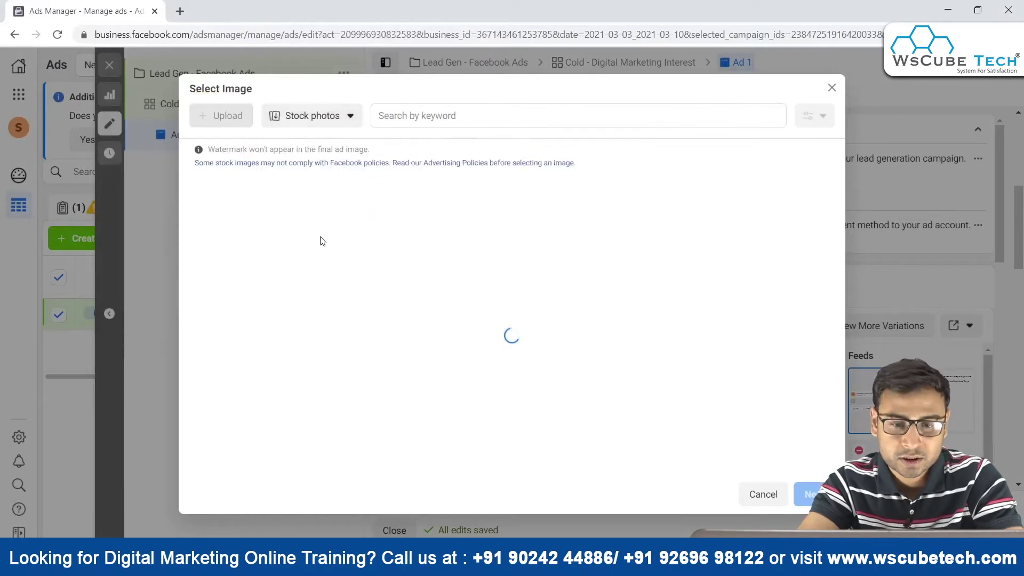
- Search the stock photos for "Facebook Ads" and use the Pay-Per-Click PPC picture as the ad's image
click(433, 116)
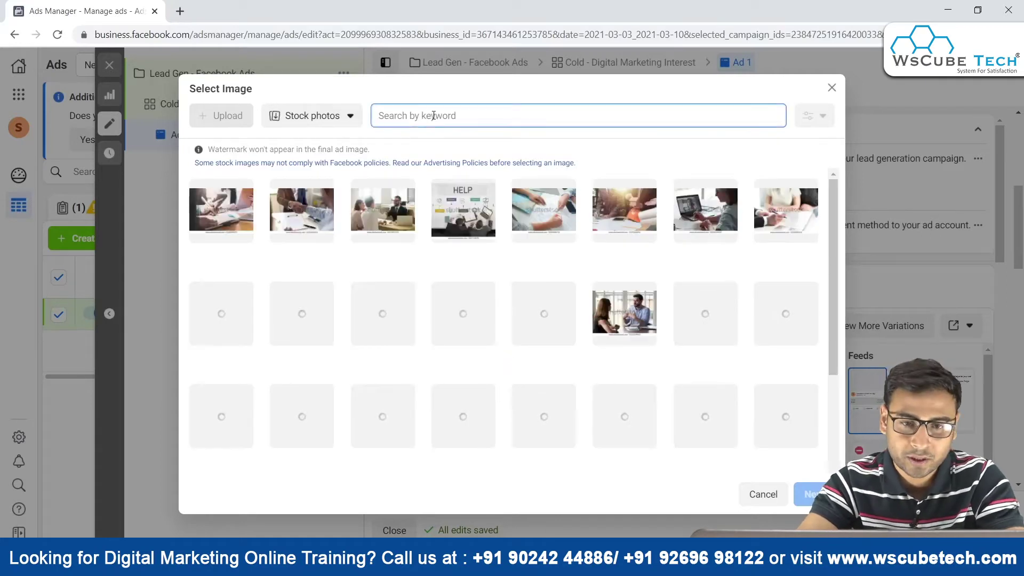
text(Facebook )
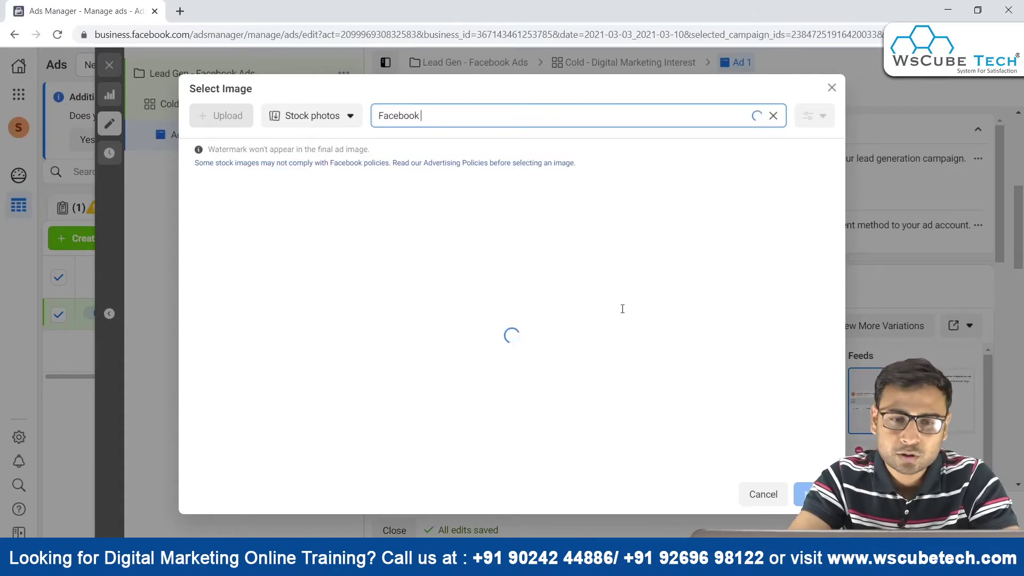
text(Ads)
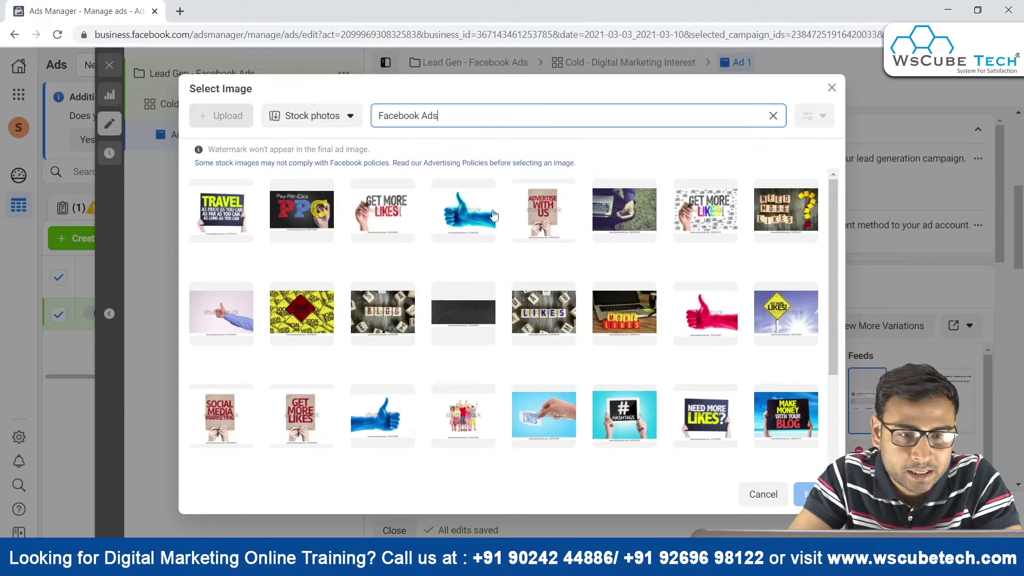
click(308, 223)
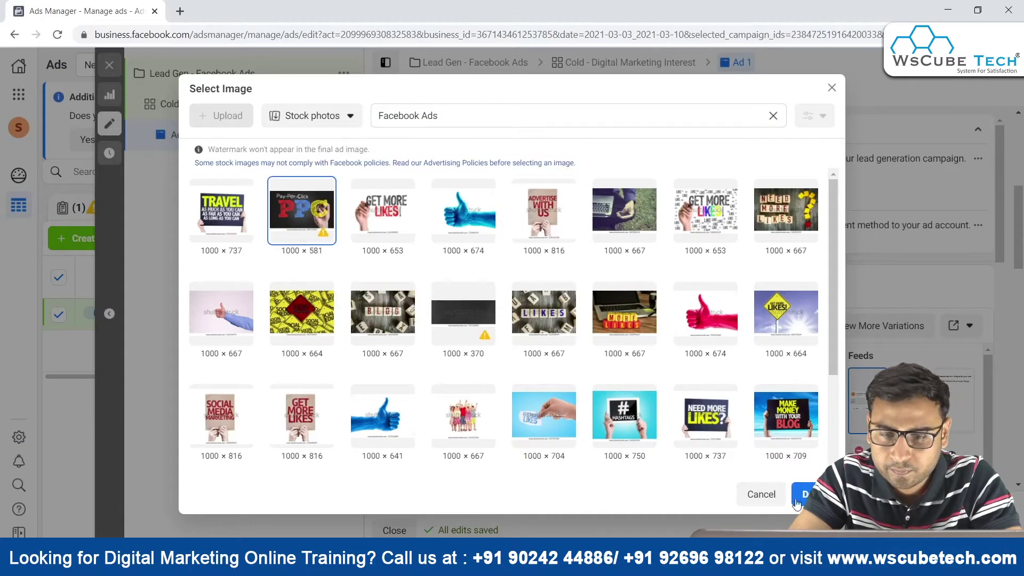
click(806, 495)
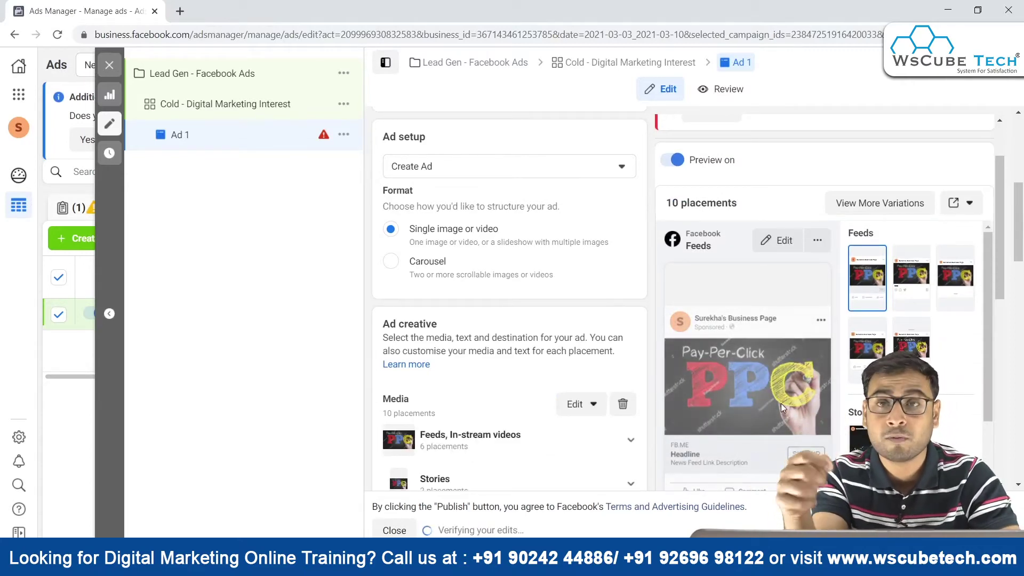
- Examine the Facebook feed preview, the media placements and the text fields of the ad creative
scroll(671, 420, down, 3)
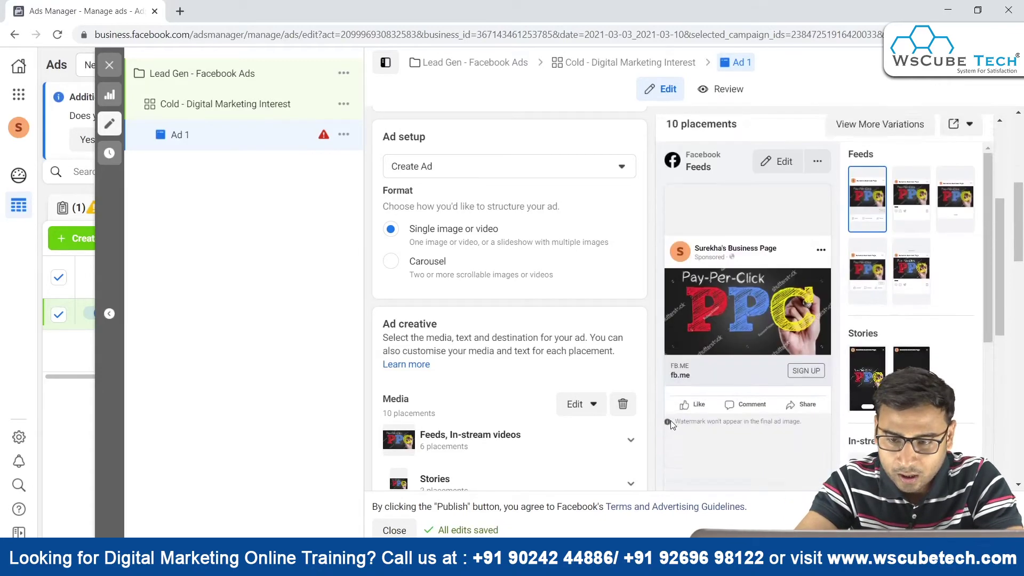
scroll(516, 378, down, 3)
scroll(515, 378, down, 2)
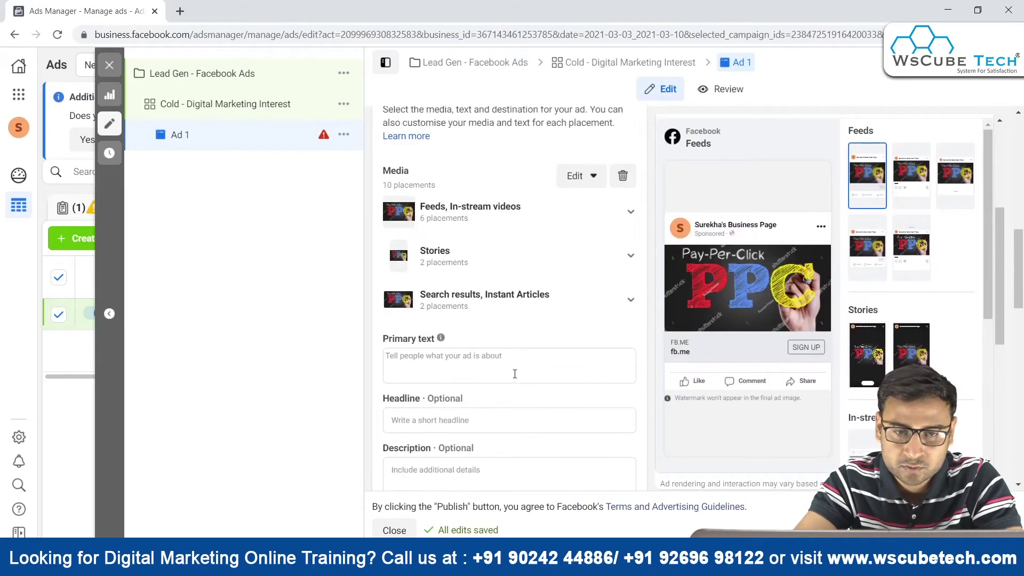
scroll(515, 377, up, 2)
scroll(486, 372, down, 2)
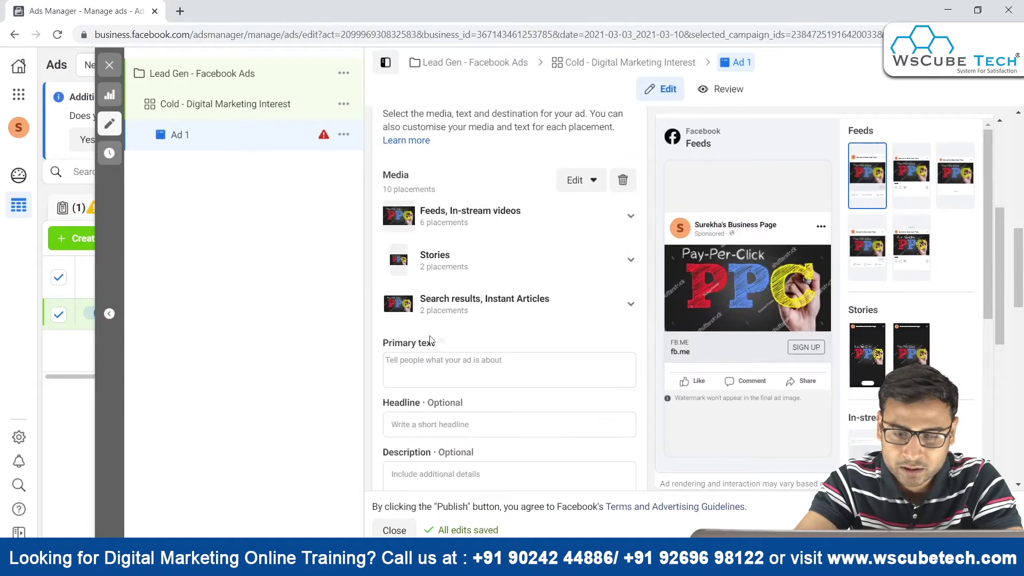
click(485, 372)
click(660, 458)
scroll(657, 458, down, 2)
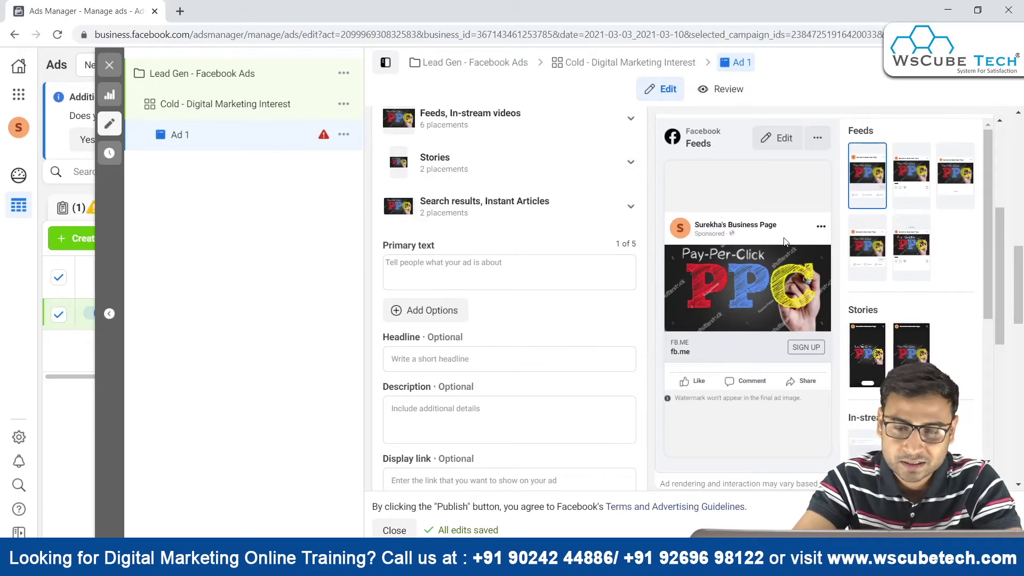
- Set the ad's call to action to Download
scroll(495, 284, down, 2)
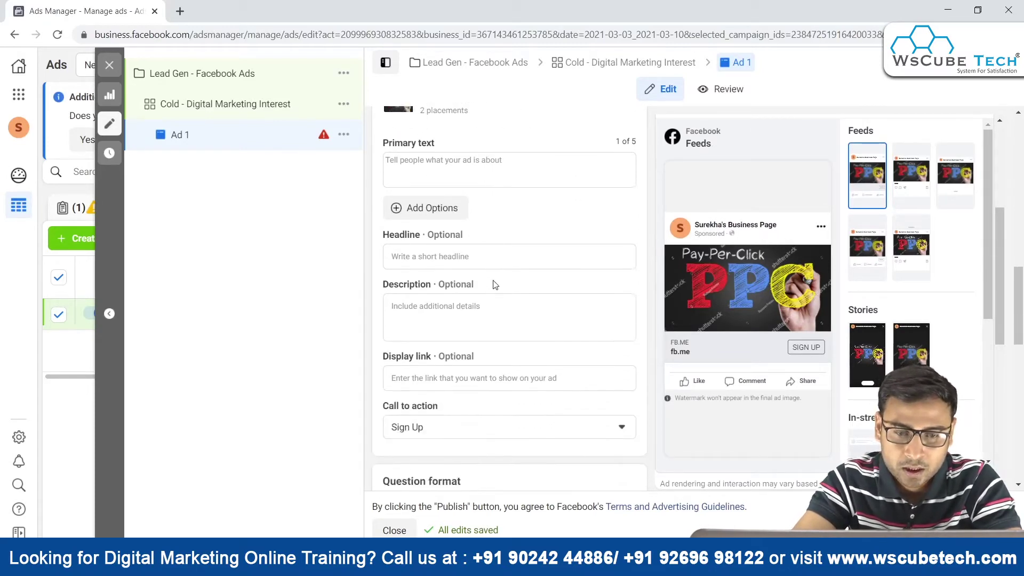
scroll(491, 283, down, 2)
click(435, 343)
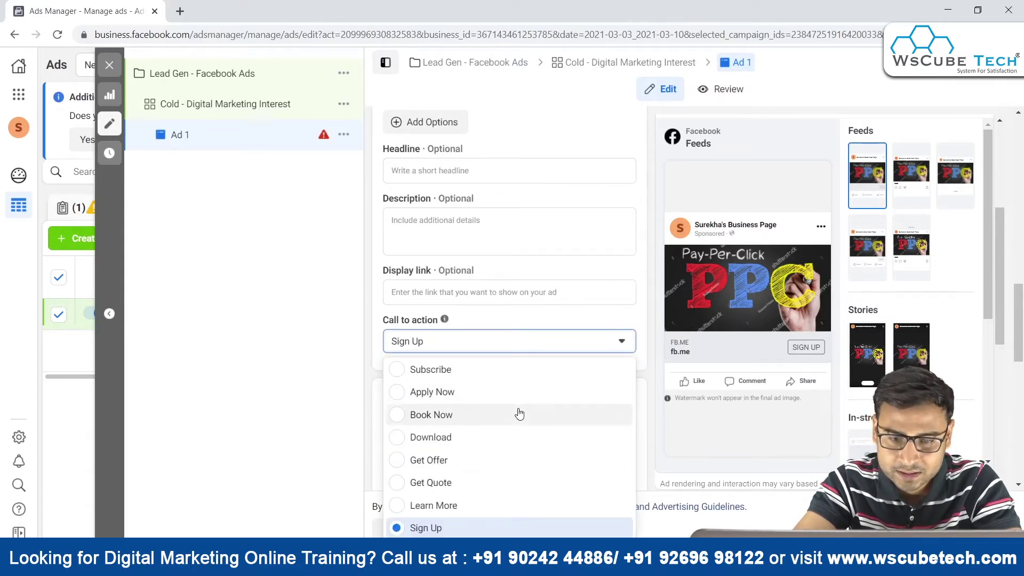
click(520, 437)
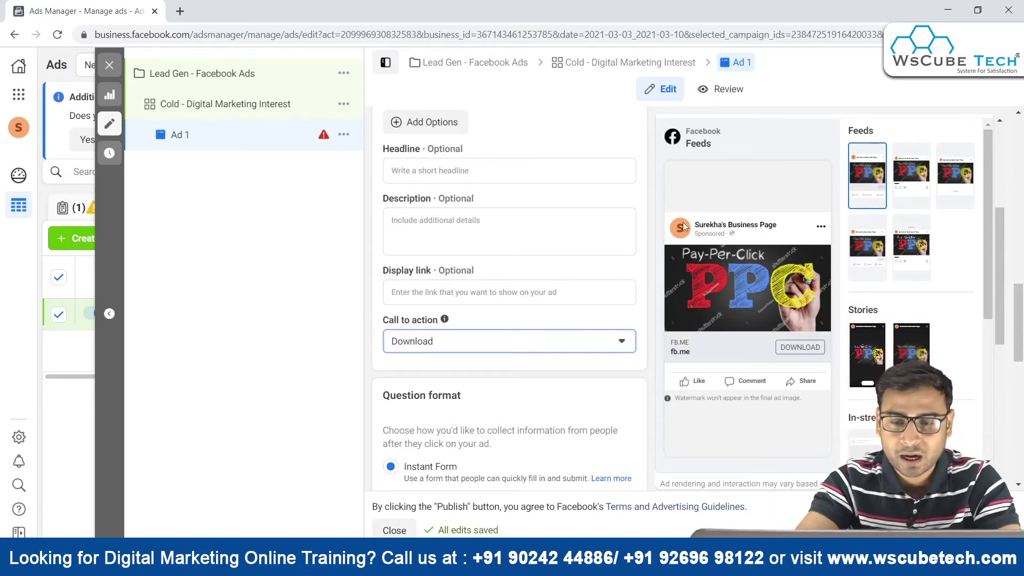
- Fill the ad's primary text with the Notepad copy from "Free Checklist for Digital Marketers!!" through "Click below button to download Free Checklist"
mouse_move(716, 268)
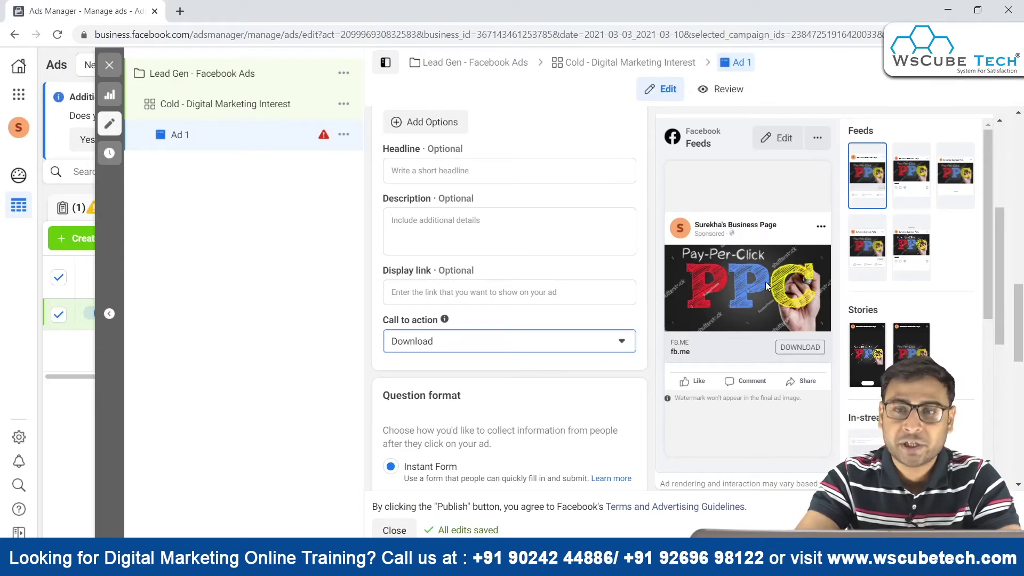
key(alt+Tab)
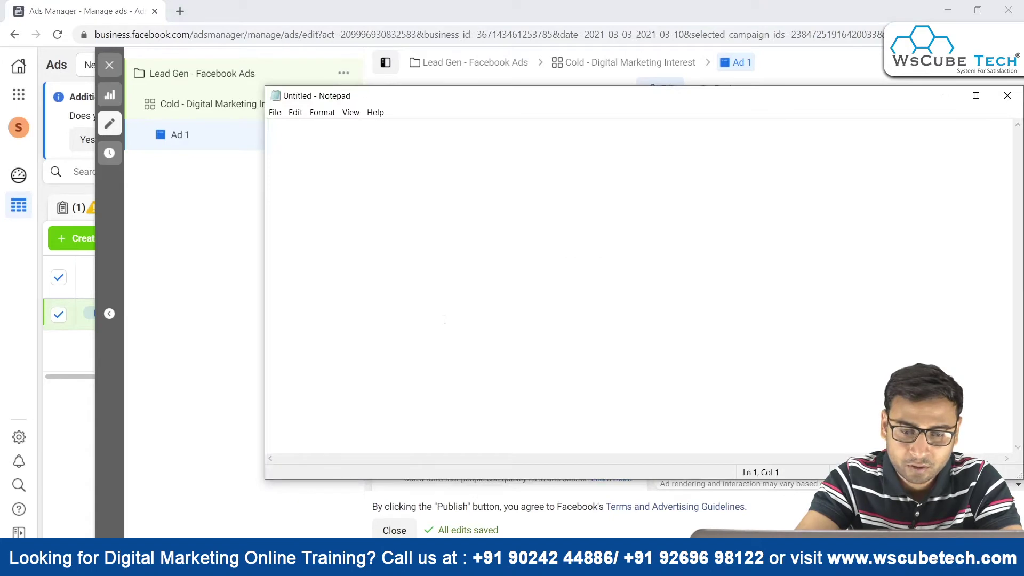
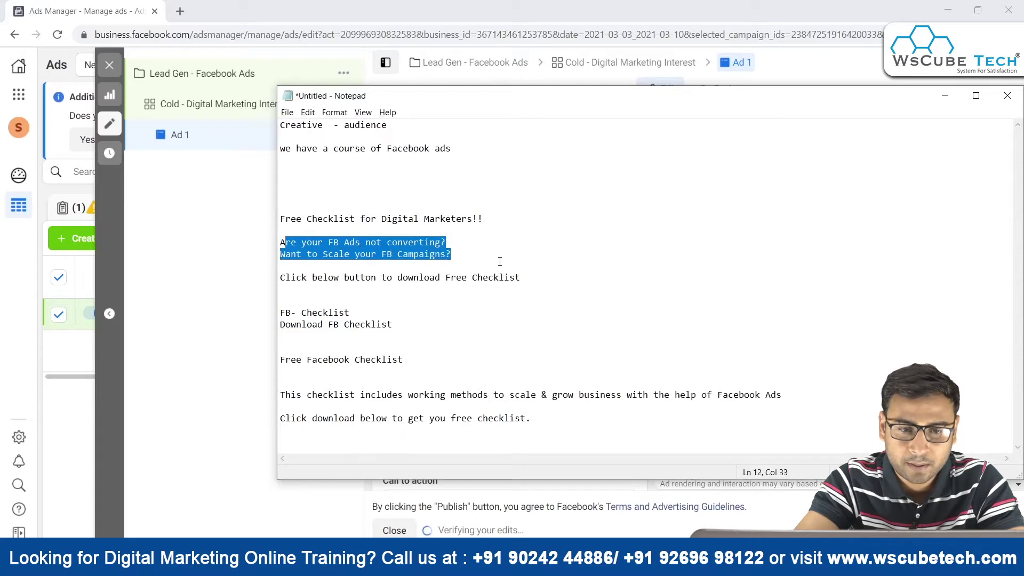
key(alt+Tab)
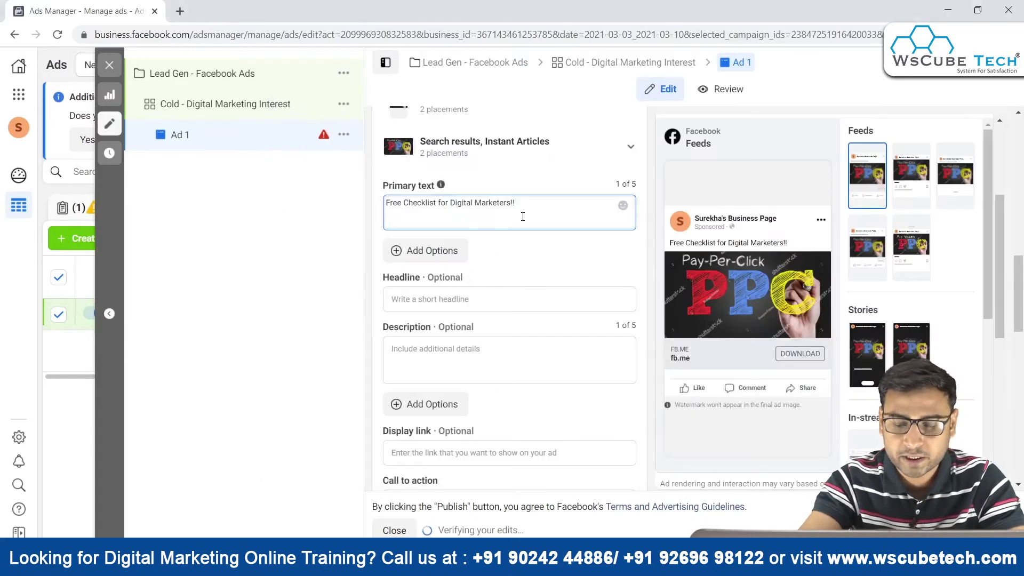
text(re your FB Ads not converting? Want to Scale your FB Campaigns?  Click below button to download Free Checklist)
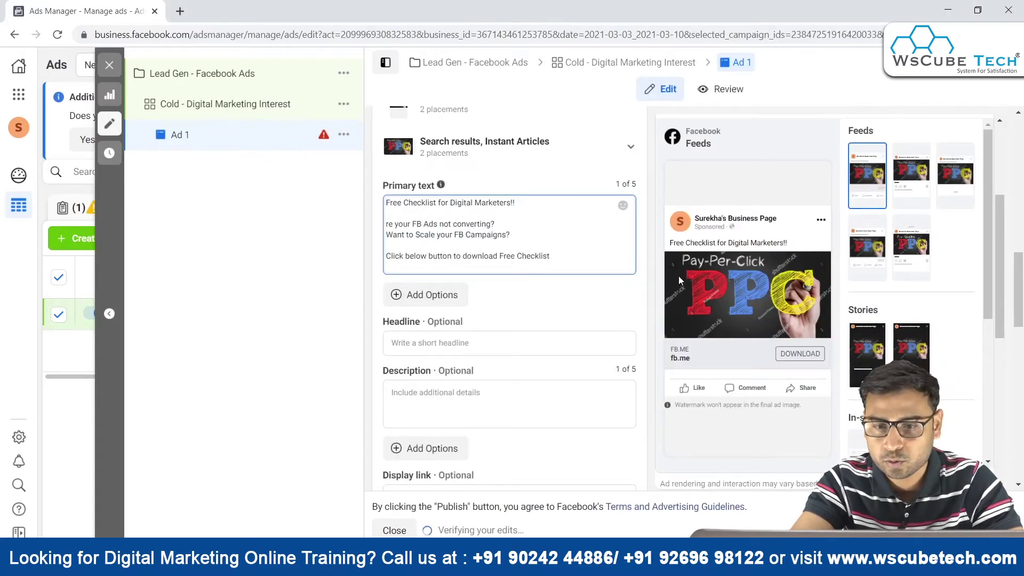
click(387, 225)
text(A)
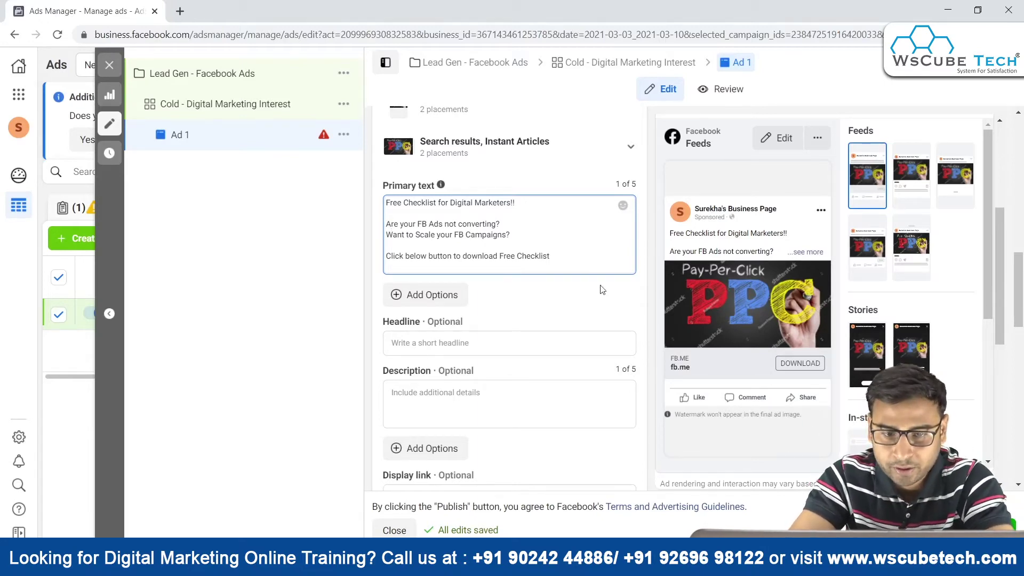
- Copy "FB- Checklist" from Notepad into the ad's headline
key(alt+Tab)
key(ctrl+c)
key(alt+Tab)
key(ctrl+v)
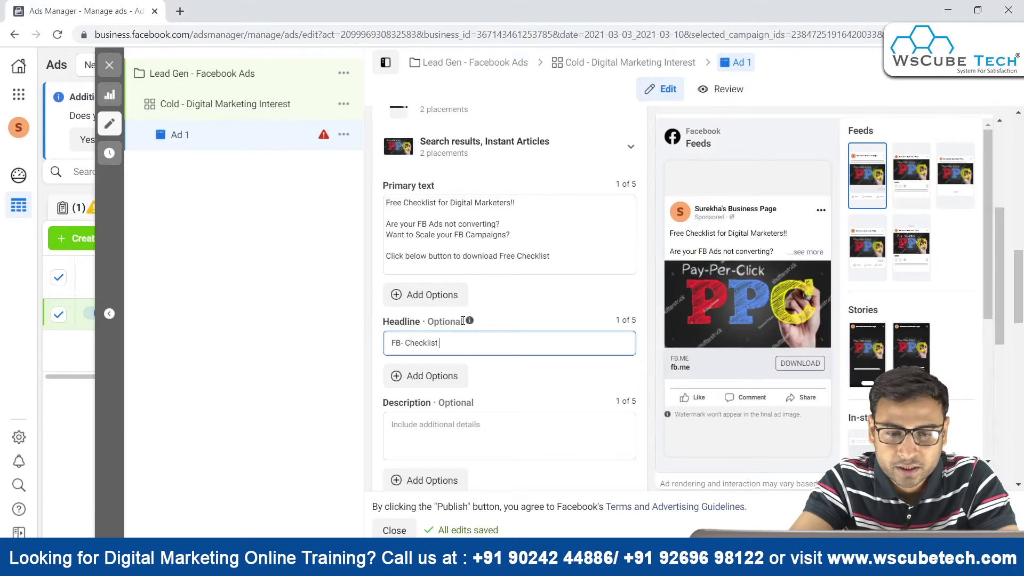
- Copy "Download FB Checklist" from Notepad into the ad's description
key(alt+Tab)
click(317, 324)
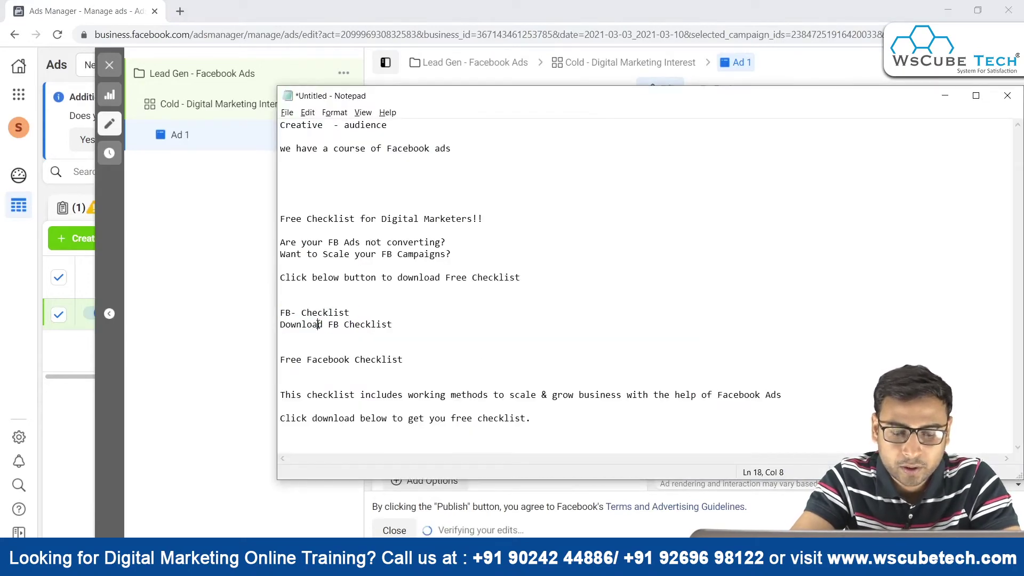
drag(399, 326, 278, 323)
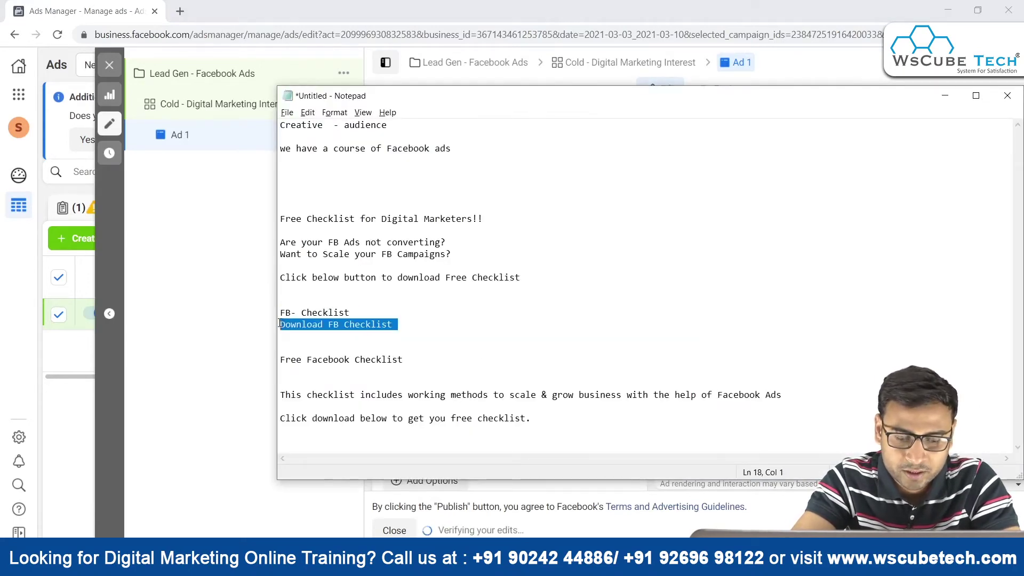
key(ctrl+c)
key(alt+Tab)
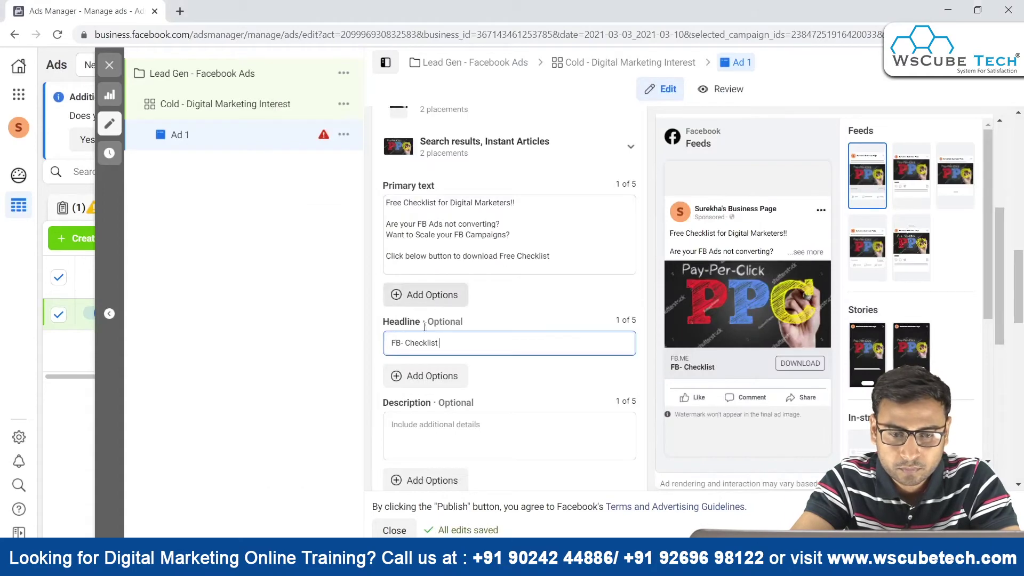
click(443, 432)
key(ctrl+v)
- Reword the ad's headline to "Free FB Checklist"
scroll(587, 427, down, 1)
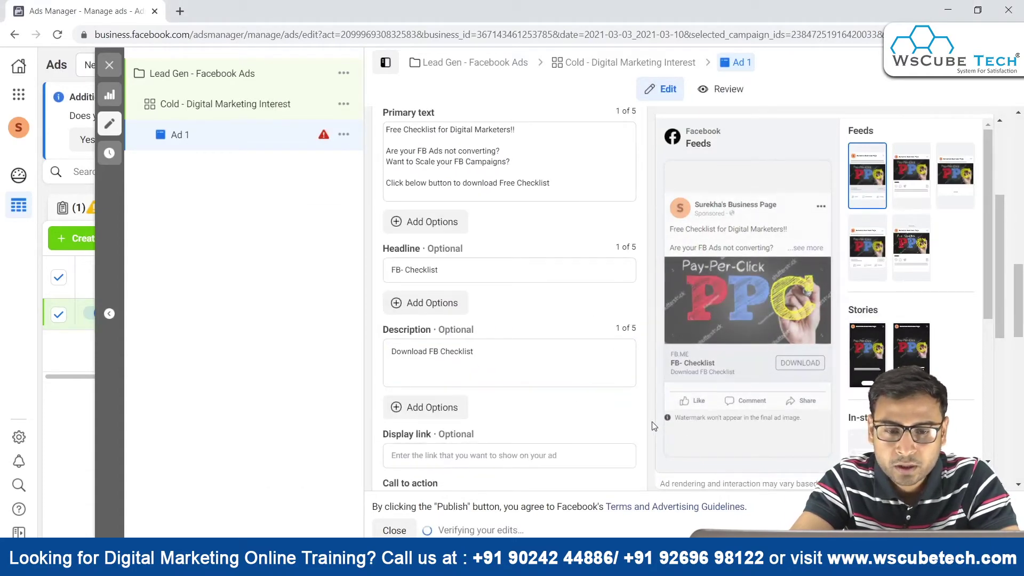
click(396, 270)
text(Free)
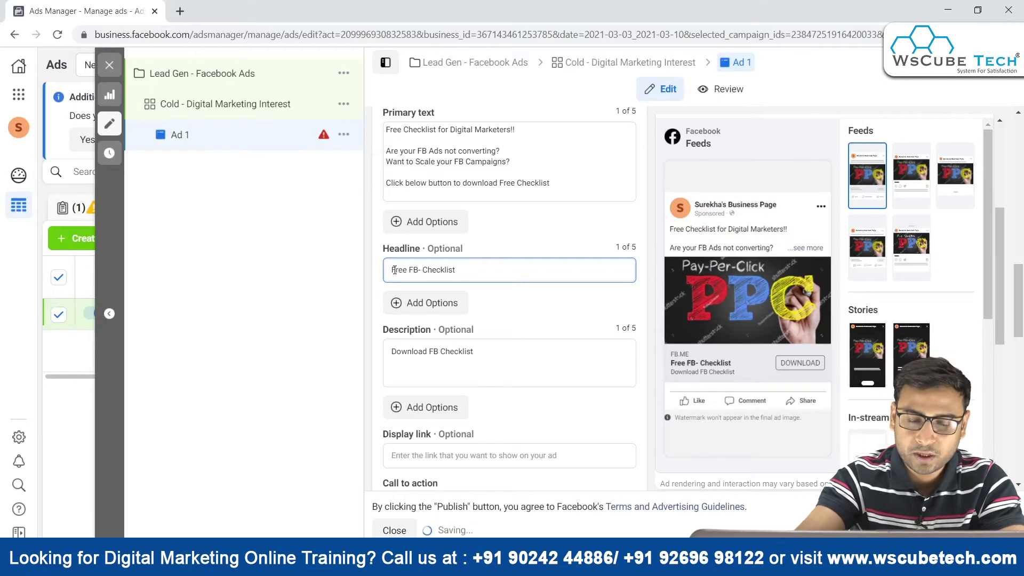
key(Right)
key(Right)
key(Right)
key(BackSpace)
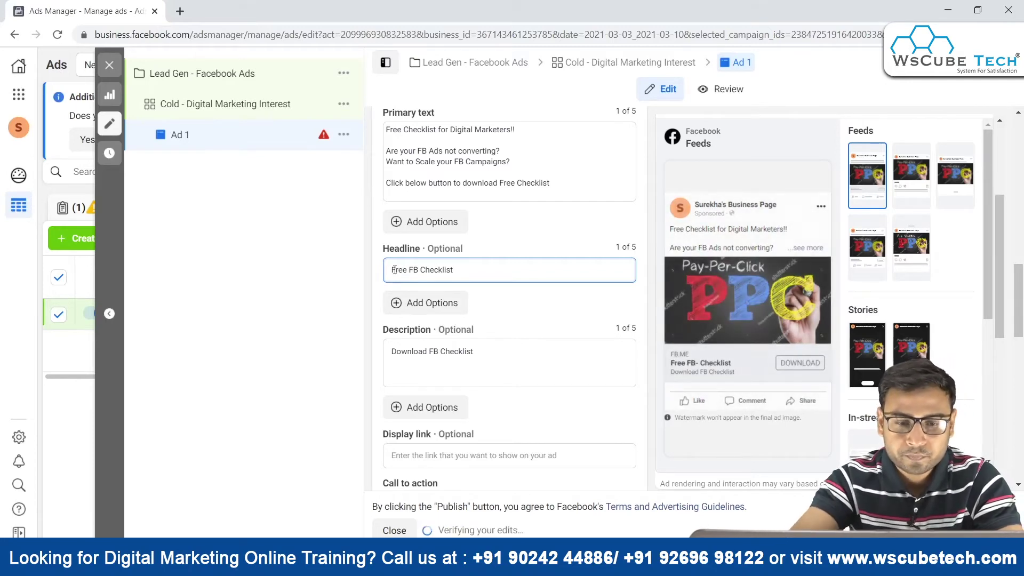
click(427, 351)
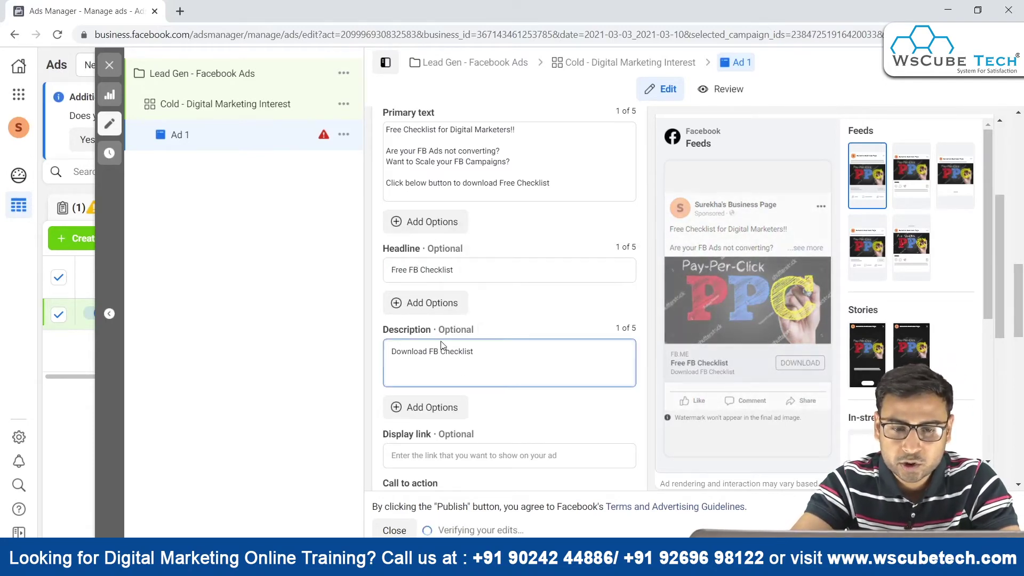
- Set the ad's display link to wscubetech.com/checklist
scroll(459, 271, down, 2)
key(alt+Tab)
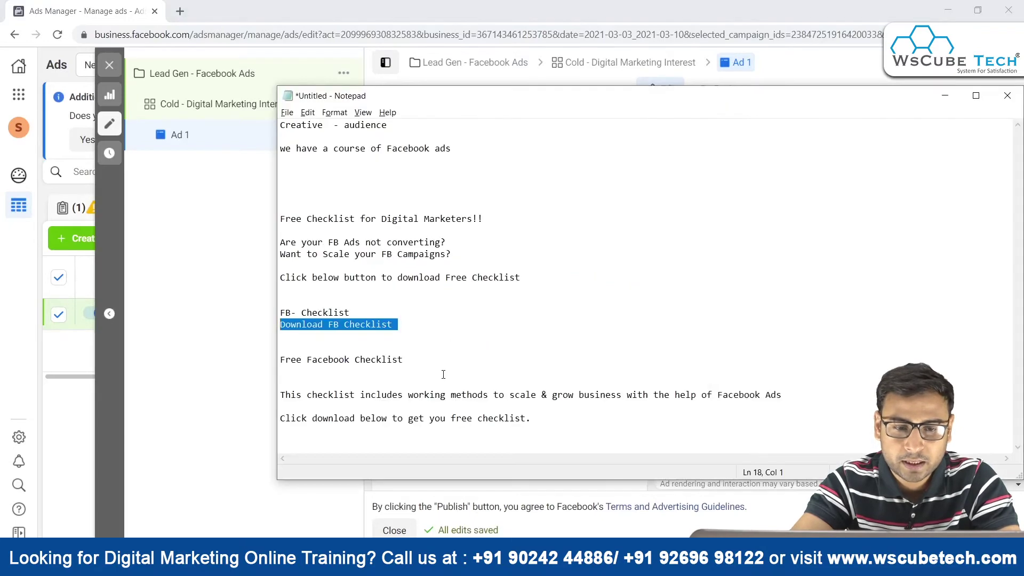
key(alt+Tab)
click(443, 368)
text(wsc8e)
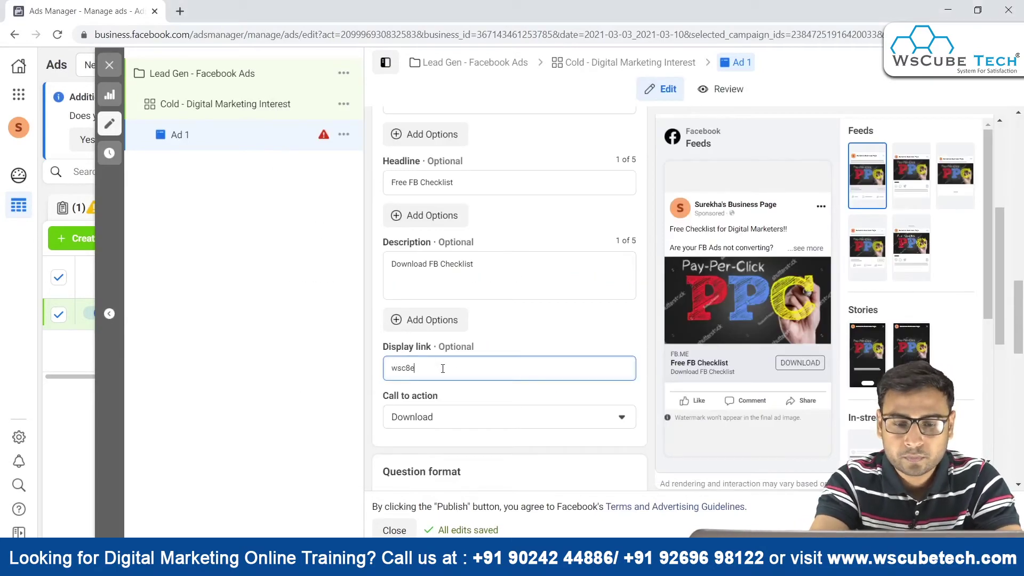
key(BackSpace)
key(BackSpace)
text(ubetech.com/checklist)
click(474, 403)
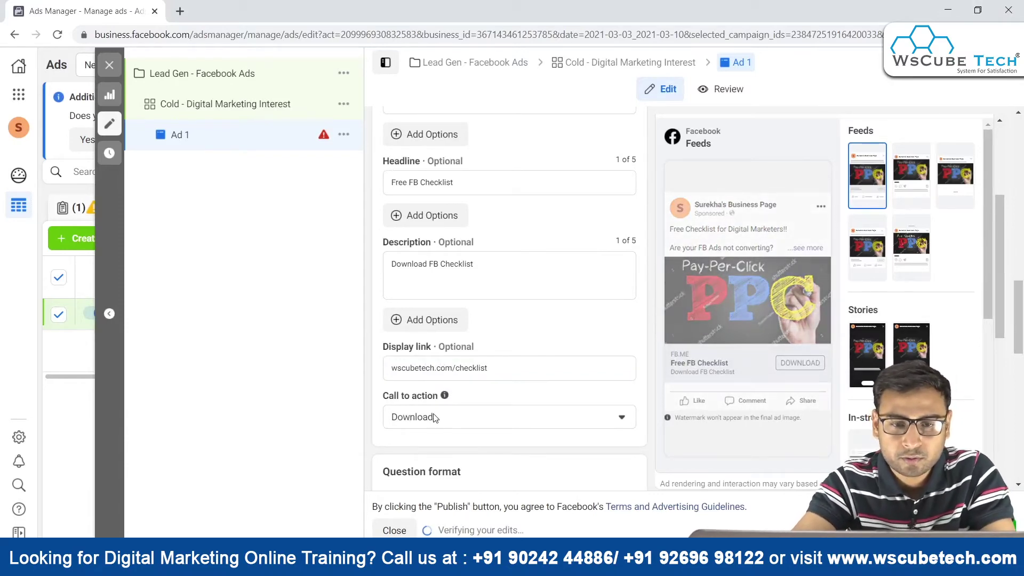
- Examine the Facebook feed preview, the Notepad copy and the ad's question format and instant form settings
scroll(435, 418, down, 2)
key(alt+Tab)
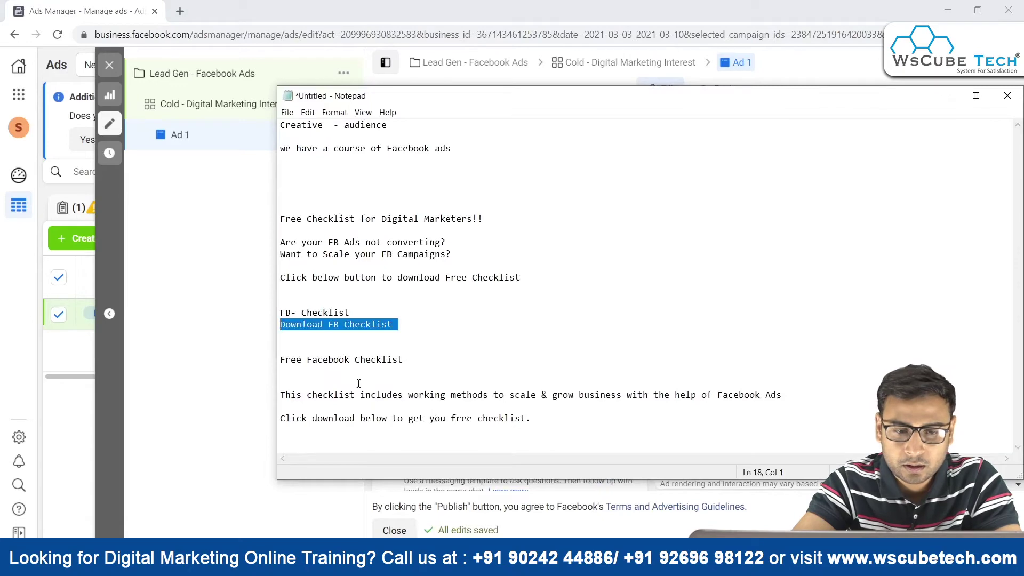
key(alt+Tab)
scroll(488, 325, up, 2)
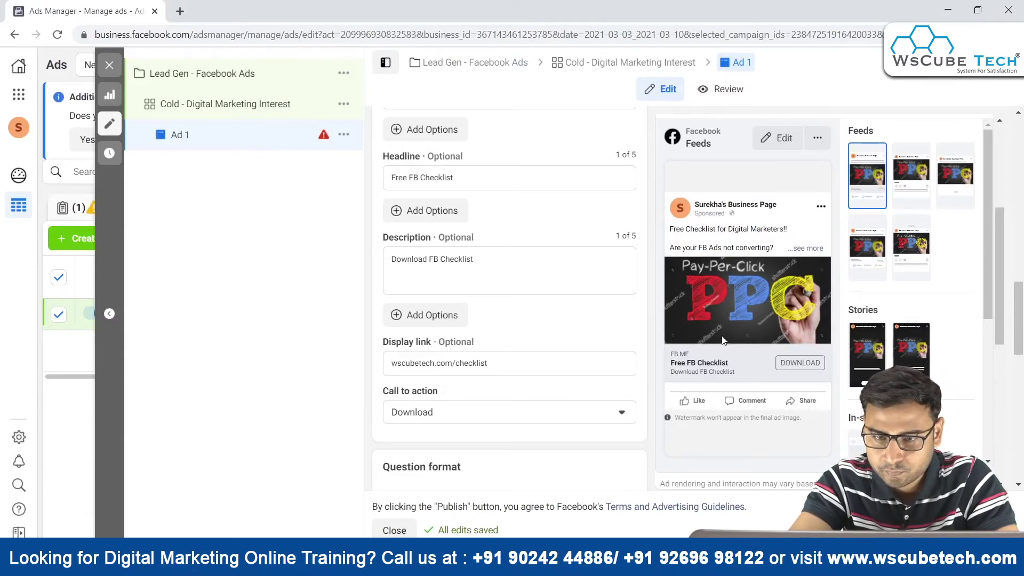
scroll(666, 388, down, 3)
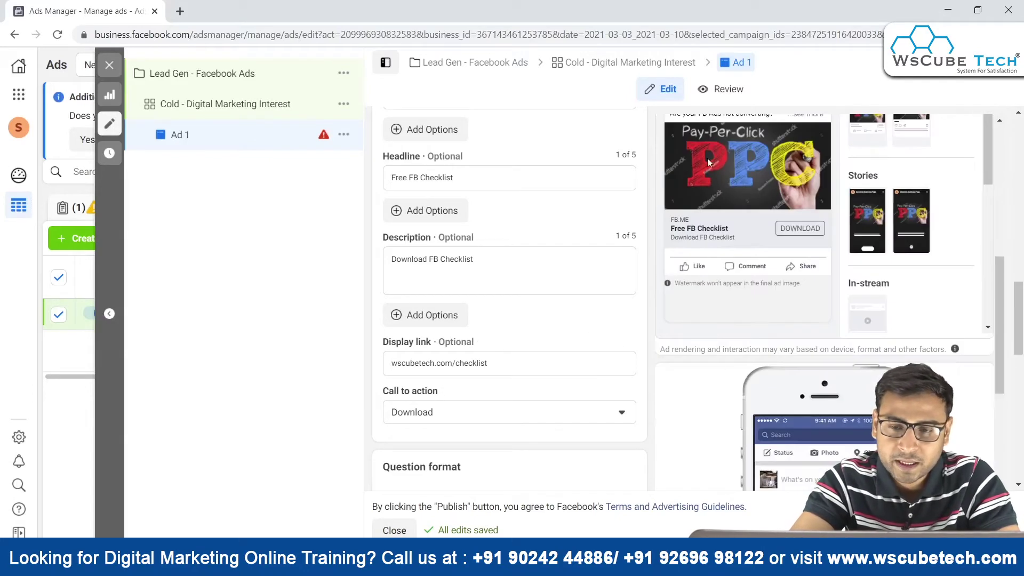
scroll(736, 228, down, 2)
scroll(582, 367, down, 3)
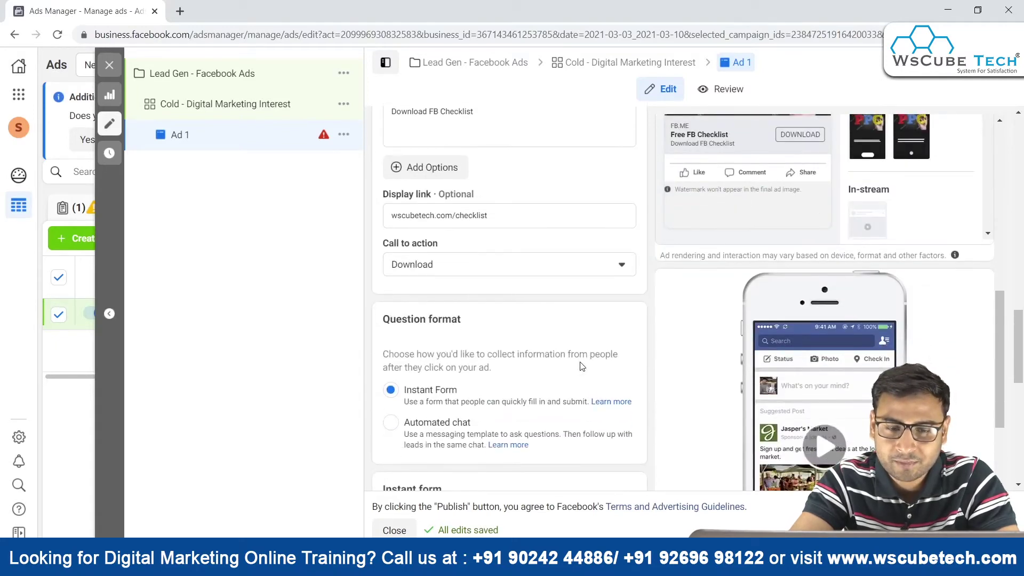
scroll(582, 366, down, 3)
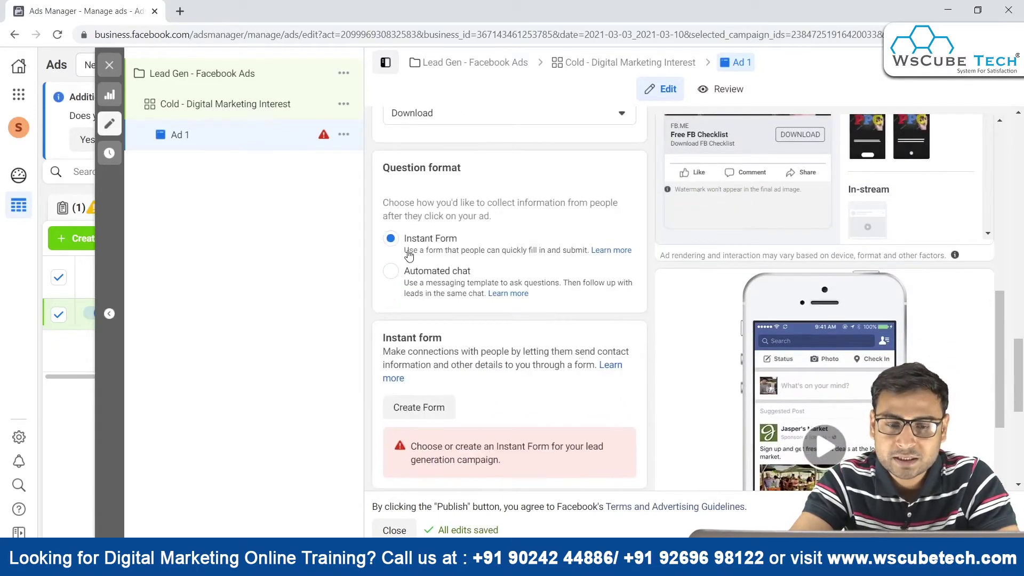
- Create a new instant form for the ad and name it "lead Magnet - FB Checklist"
click(427, 403)
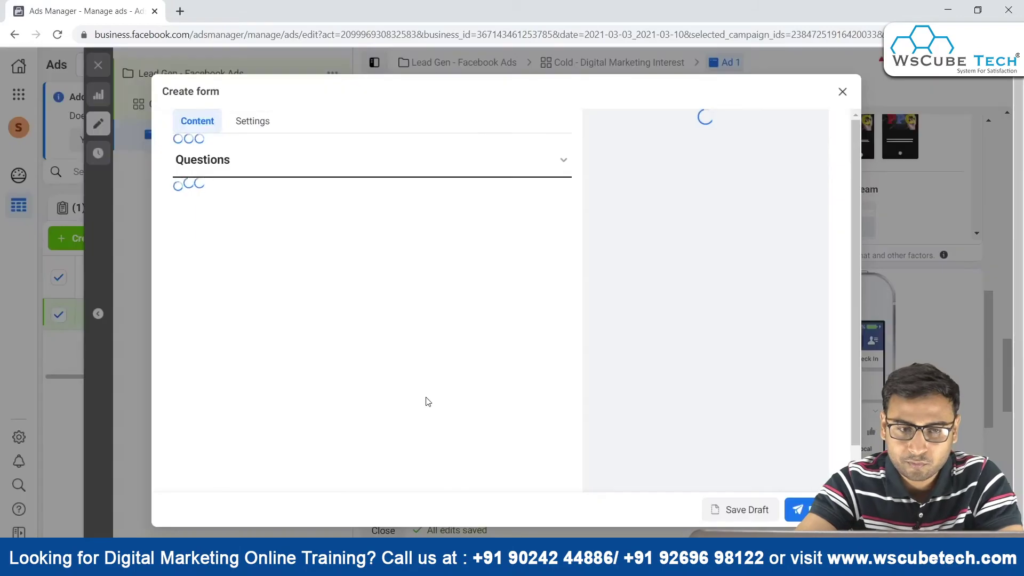
click(262, 171)
key(ctrl+a)
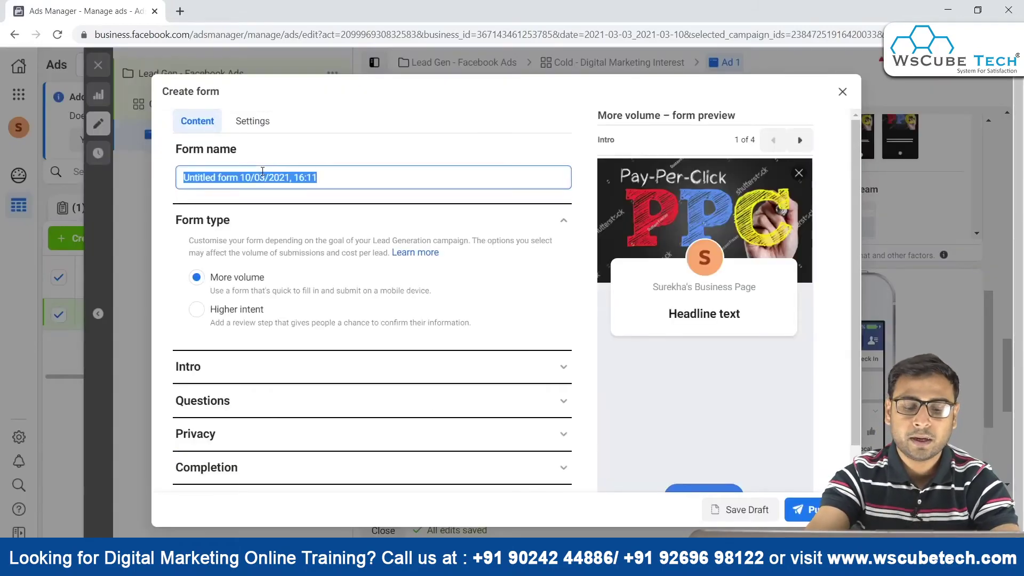
text(lead G)
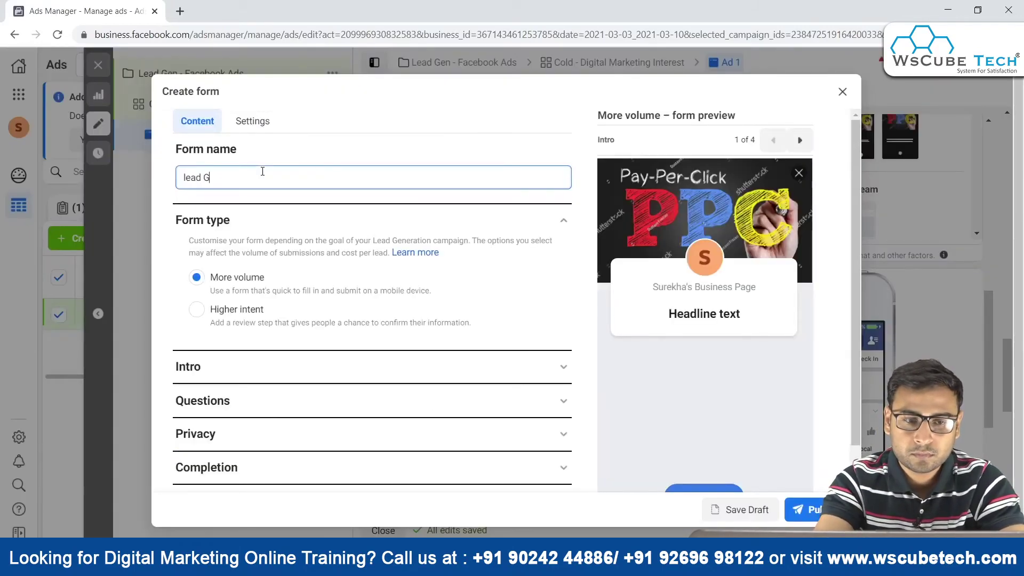
key(BackSpace)
key(BackSpace)
key(BackSpace)
key(BackSpace)
key(BackSpace)
key(BackSpace)
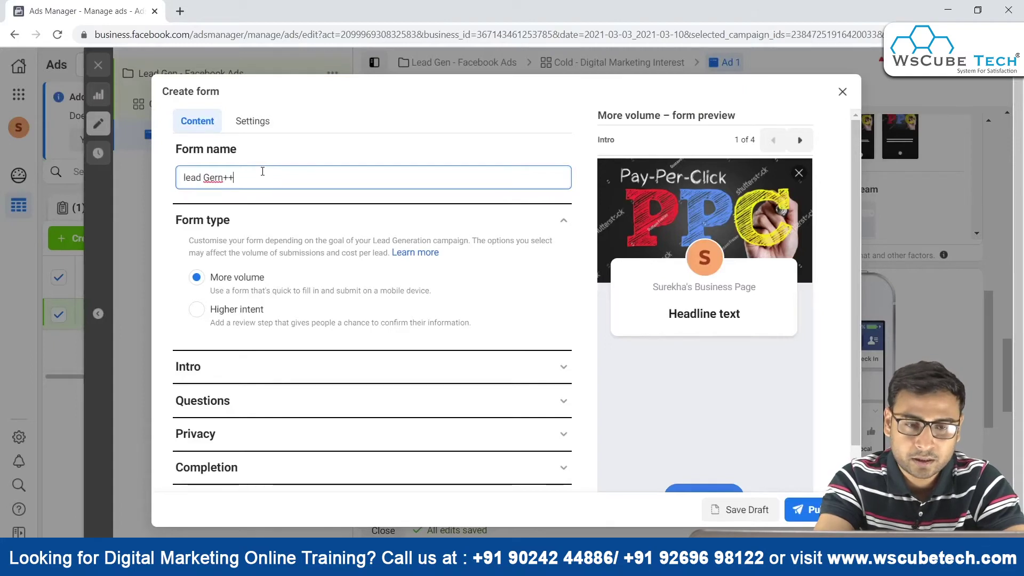
text(Mag)
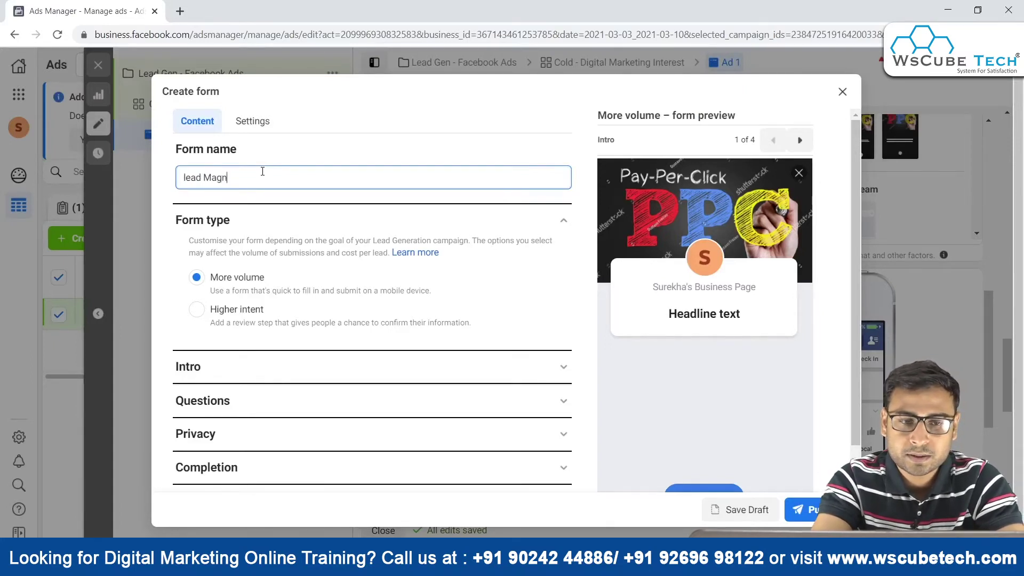
text(net - FB Checklist)
- Expand the form's Intro section and begin its greeting headline with "Please"
scroll(417, 224, down, 1)
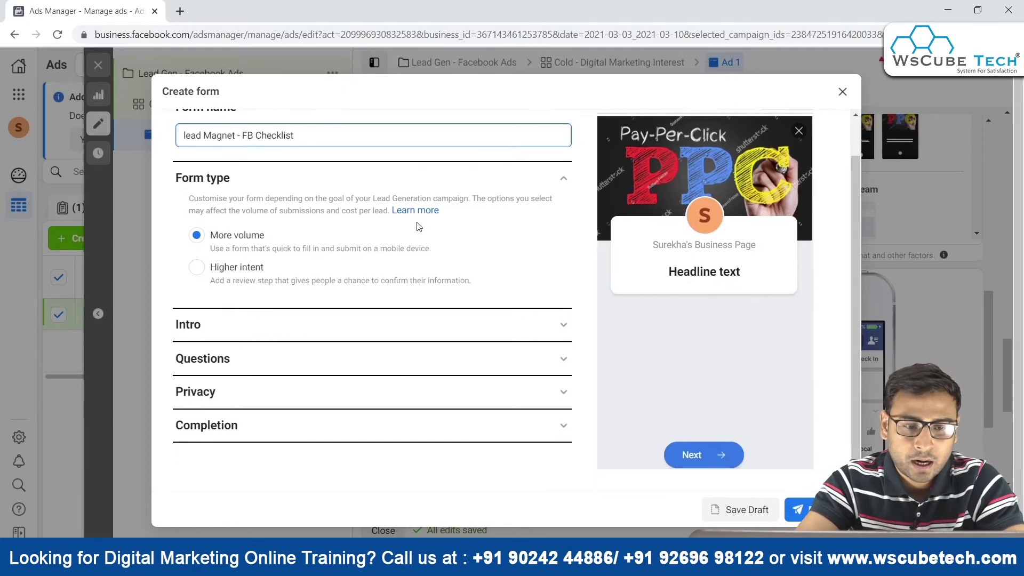
click(240, 326)
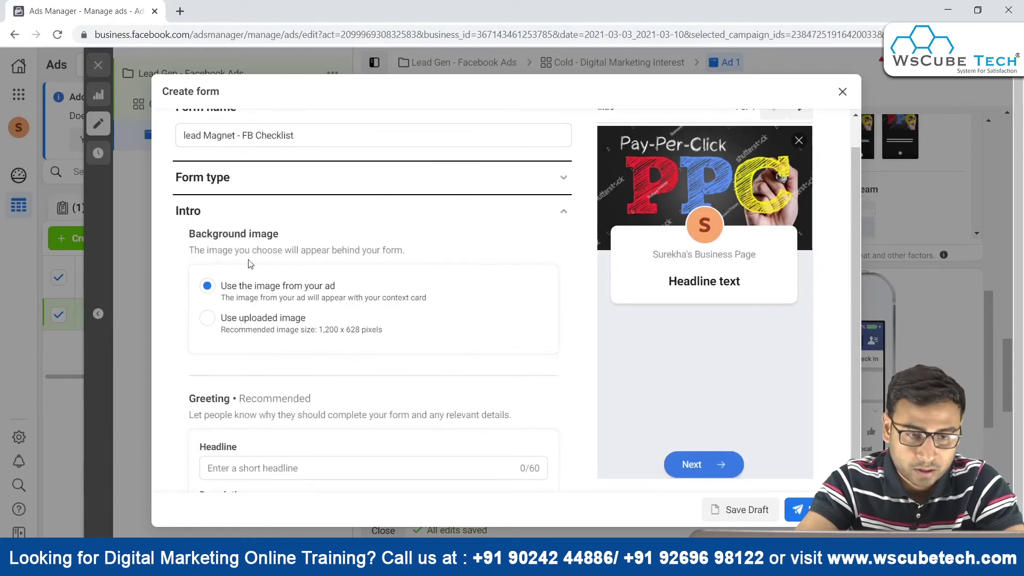
scroll(293, 301, down, 1)
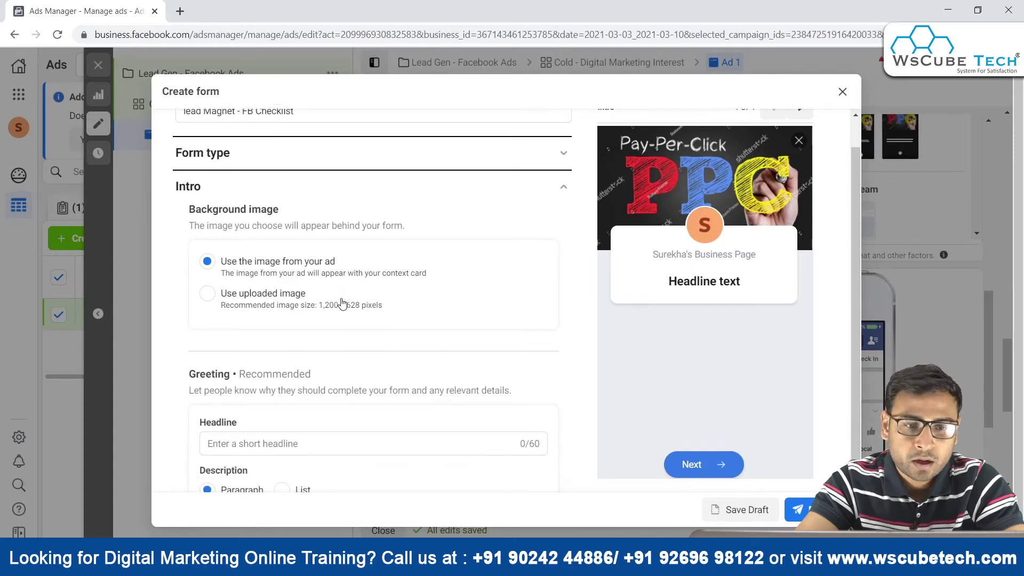
scroll(307, 367, down, 3)
click(249, 359)
key(alt+Tab)
key(alt+Tab)
text(Please)
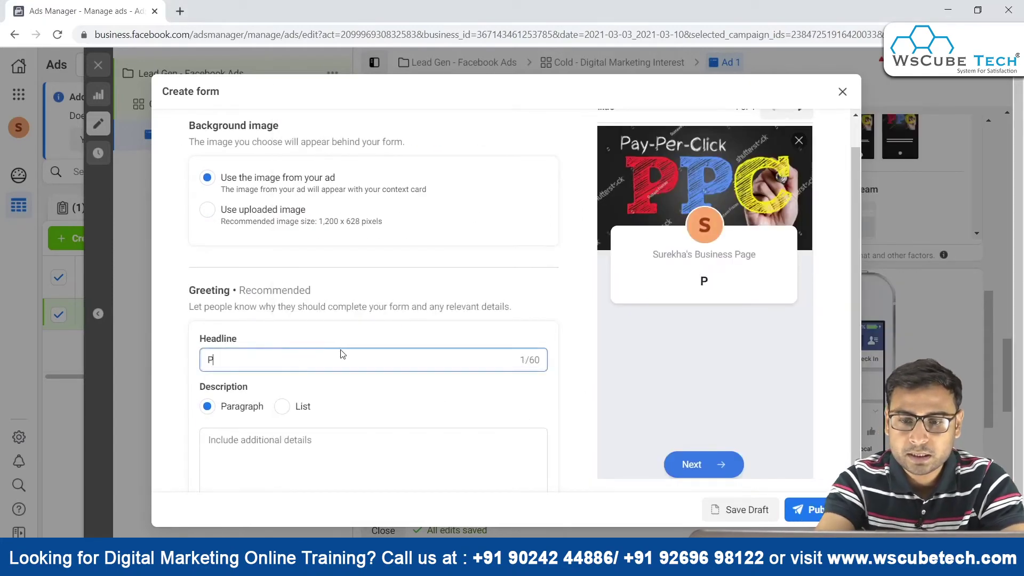